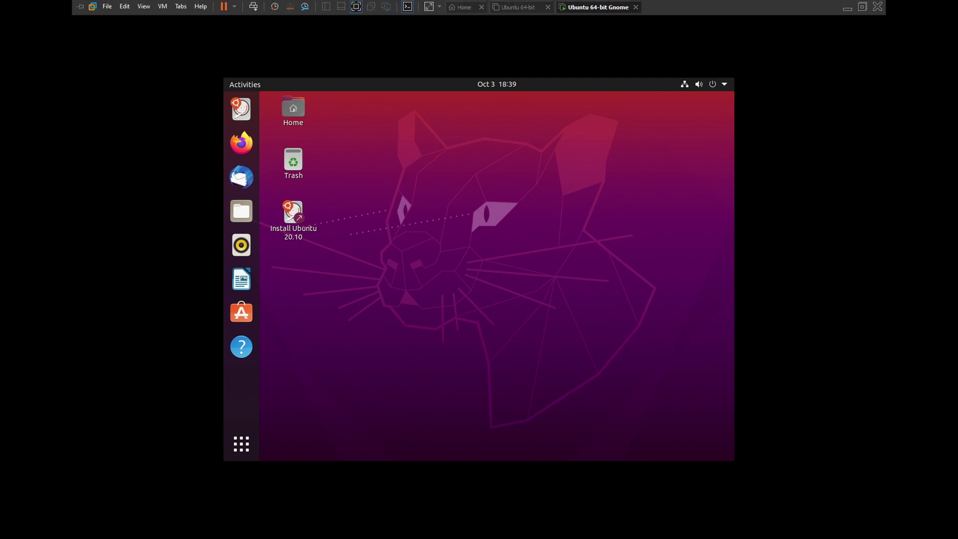
Step: Set the live desktop's display resolution to 1920 × 1200 (16:10), keep the new settings and close Settings
left_click(429, 6)
left_click(429, 6)
right_click(398, 283)
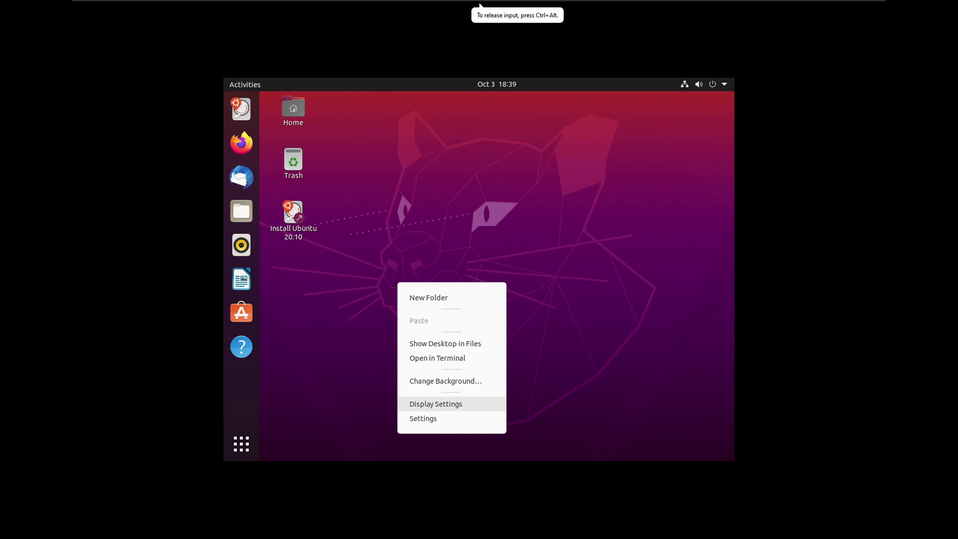
left_click(436, 404)
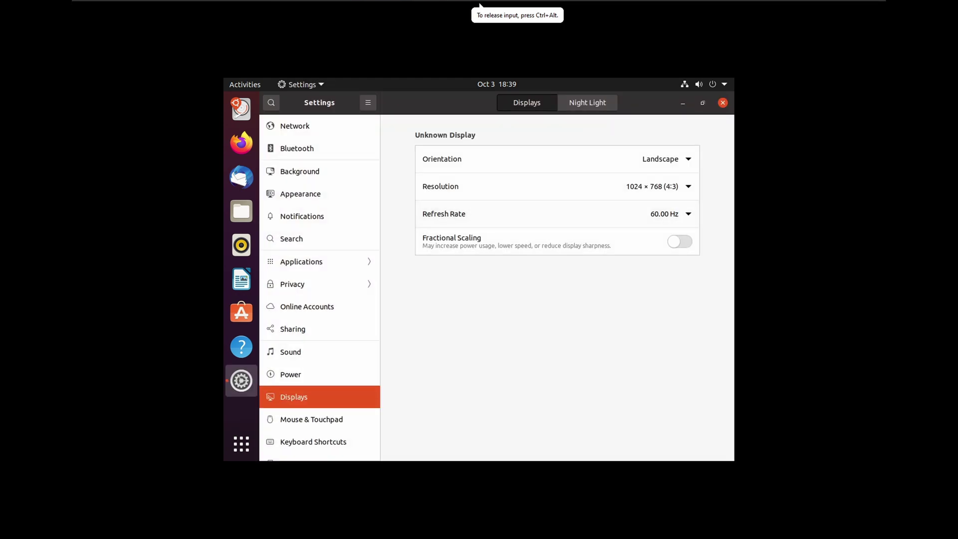
left_click(659, 187)
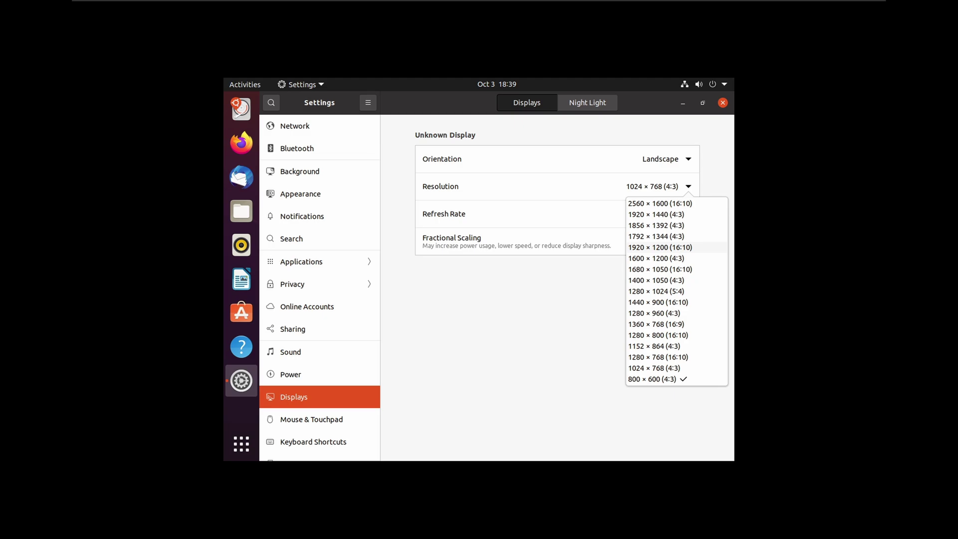
left_click(660, 247)
left_click(713, 102)
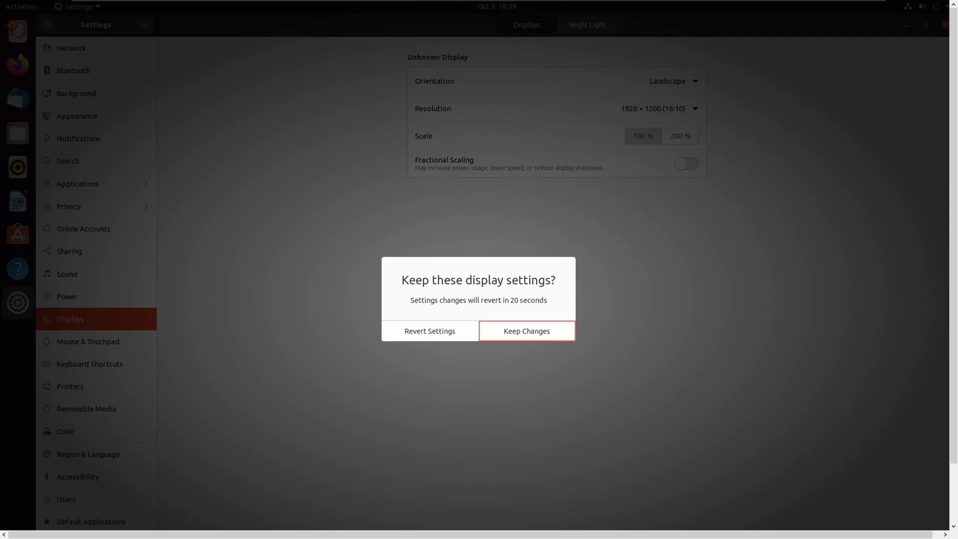
left_click(526, 329)
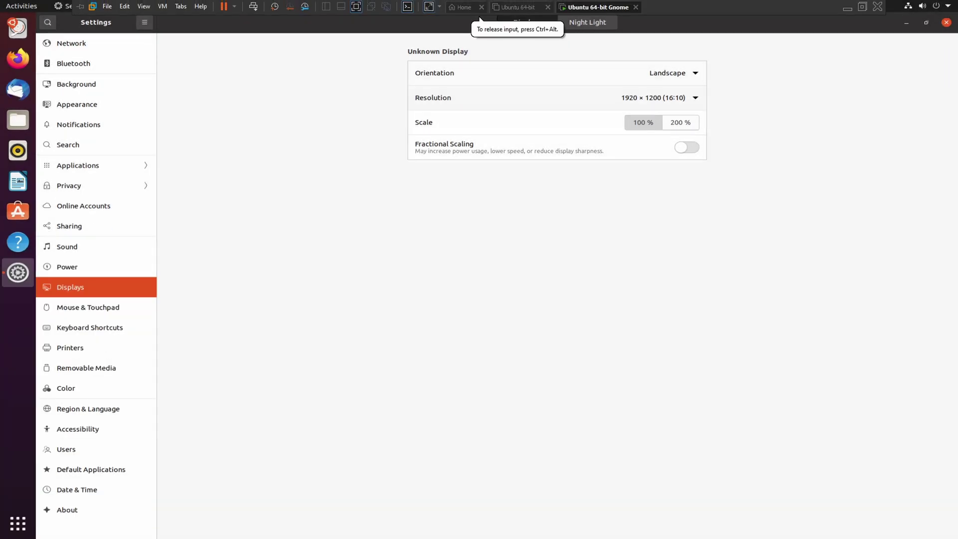
left_click(946, 22)
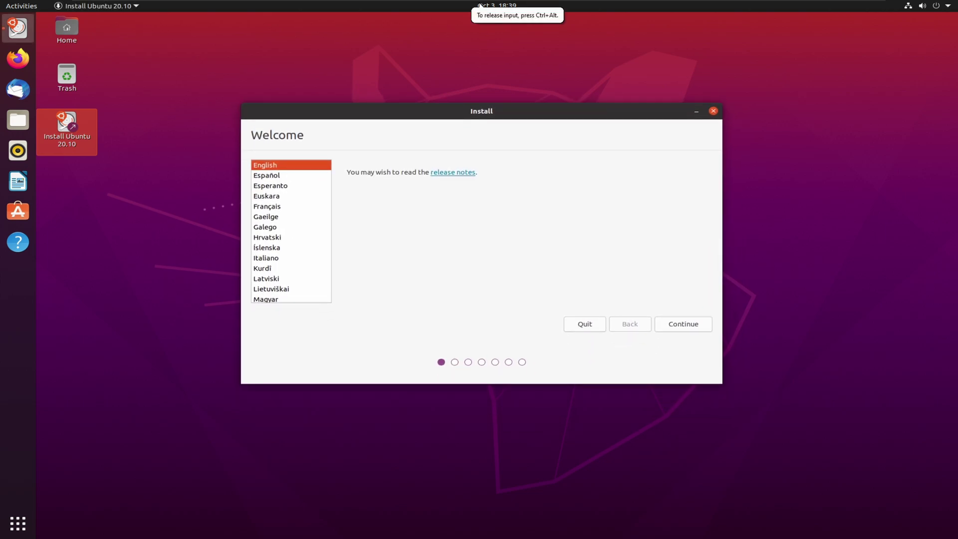
Step: Accept English and the English (US) keyboard layout, choose Minimal installation, enable third-party software, and proceed to the installation type
key("Return")
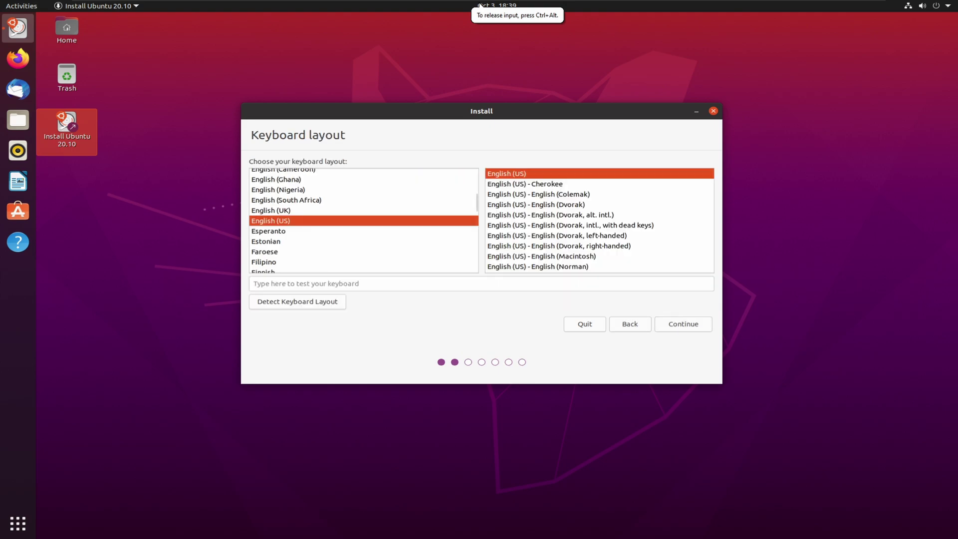
key("Return")
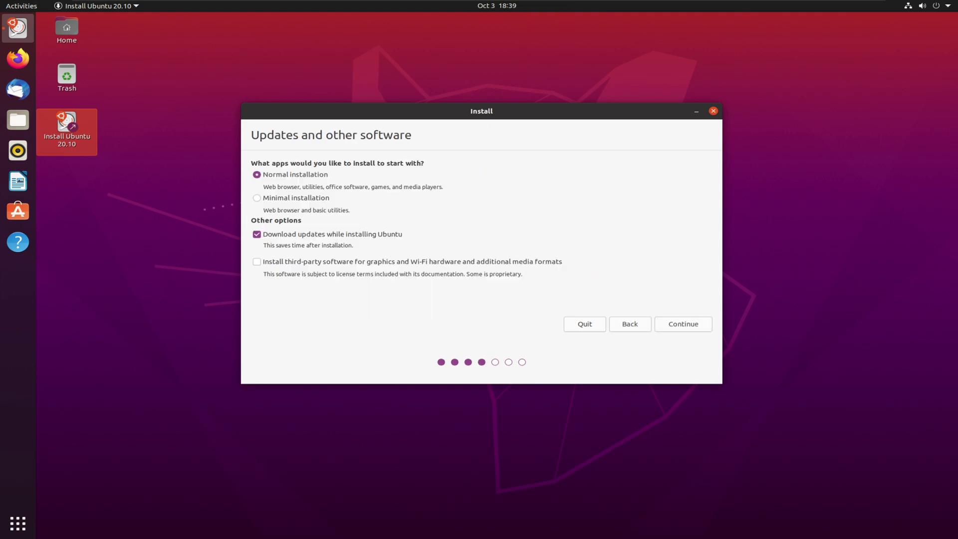
left_click(257, 198)
left_click(257, 262)
key("Return")
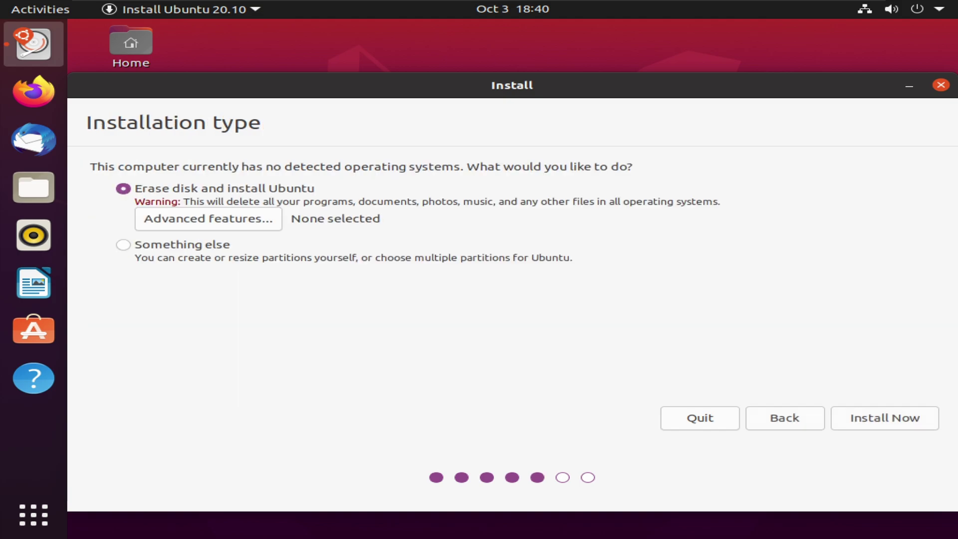
Step: Open the desktop's display settings again to adjust the screen resolution
right_click(468, 55)
left_click(539, 228)
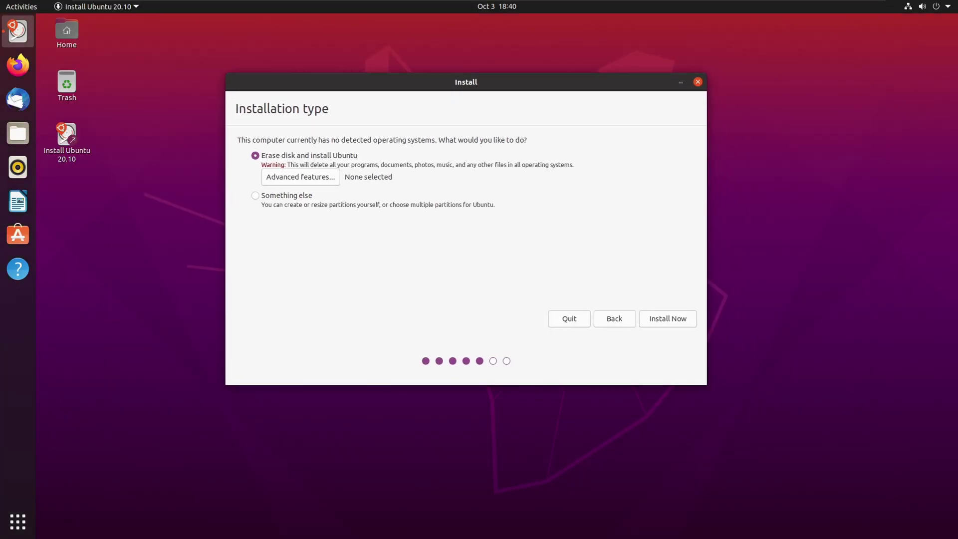
Step: Set the installation to erase the disk and use ZFS, then start installing and confirm writing the changes to disk
left_click(301, 177)
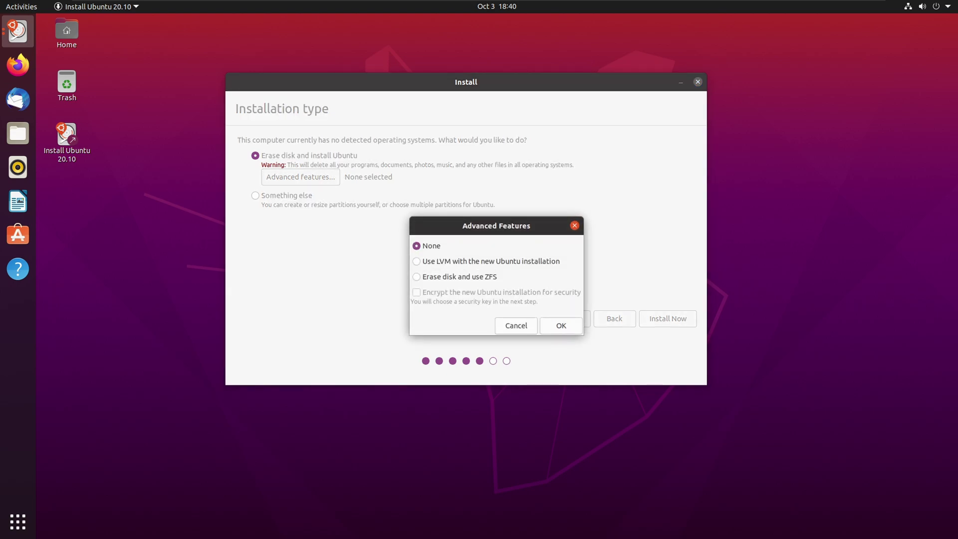
left_click(417, 277)
left_click(561, 326)
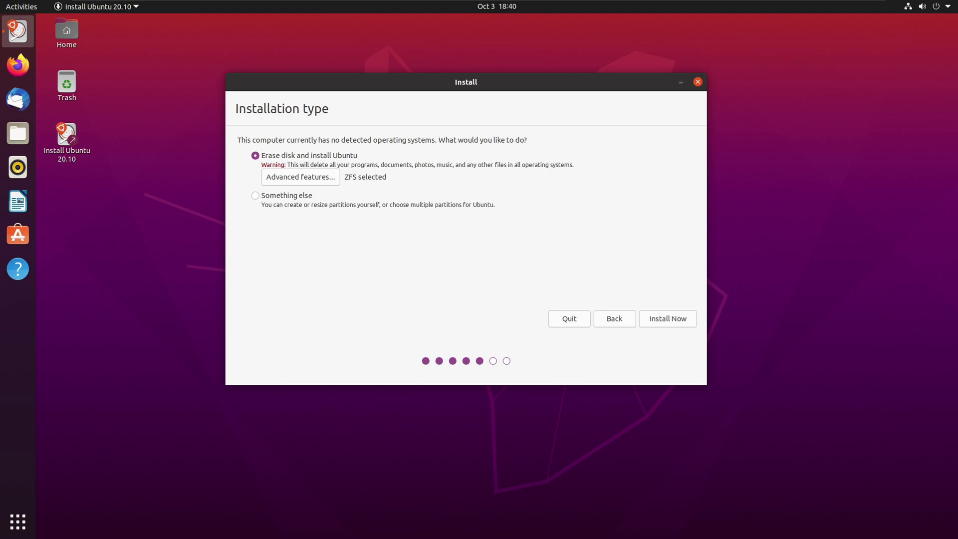
key("Return")
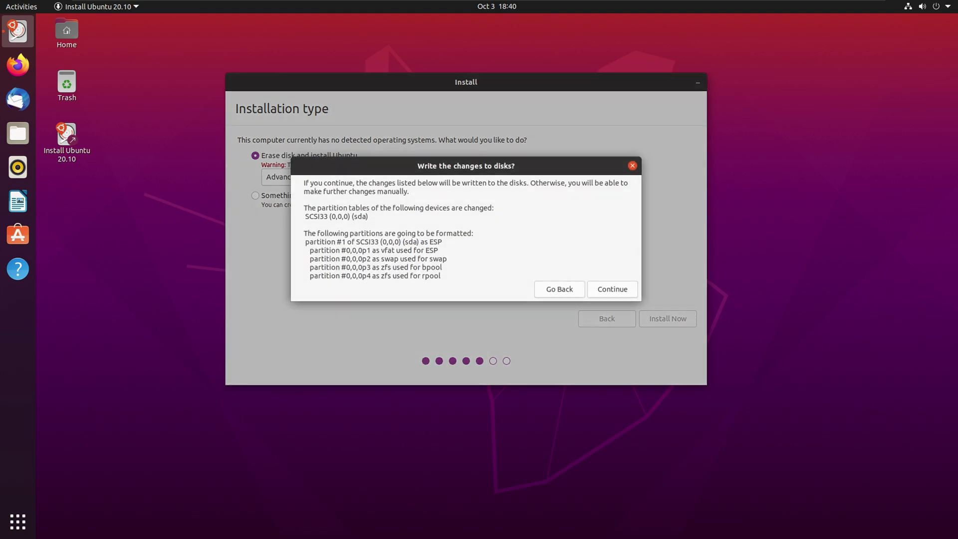
key("Return")
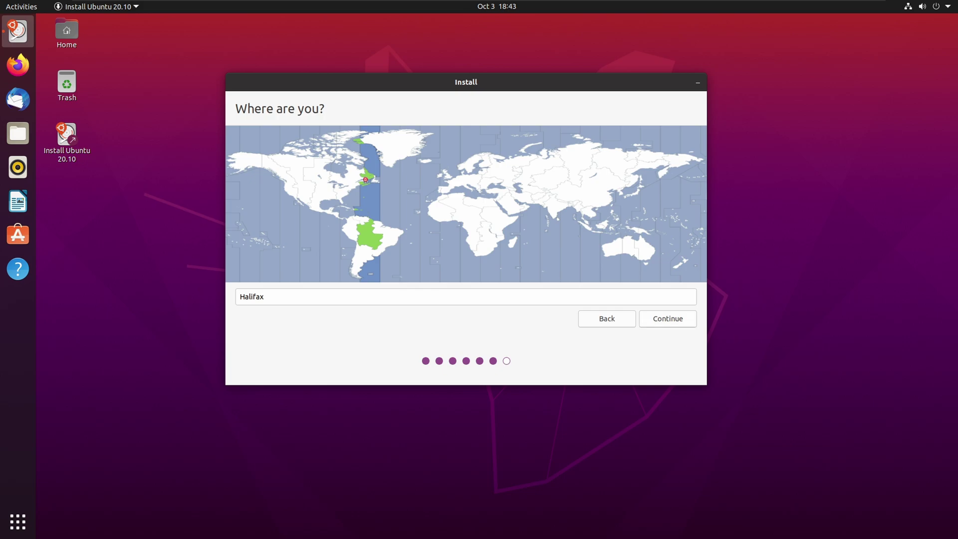
Step: Accept Halifax as the time zone, enter the user's name, and type the account password with its confirmation
key("Return")
type("matt")
key("Tab")
key("Tab")
key("Tab")
type("a")
Step: Set the new account to log in automatically and continue with the installation
key("Tab")
type("a")
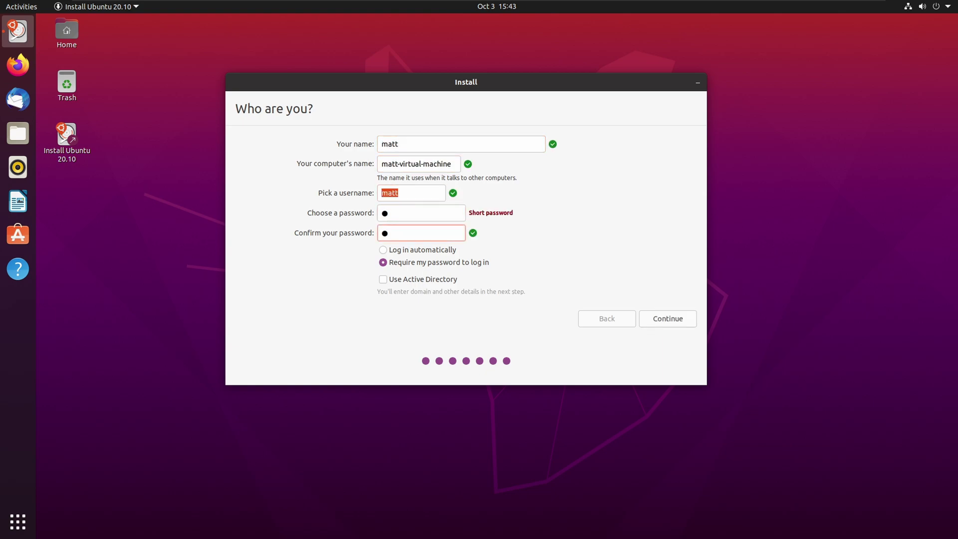
key("Tab")
key("Up")
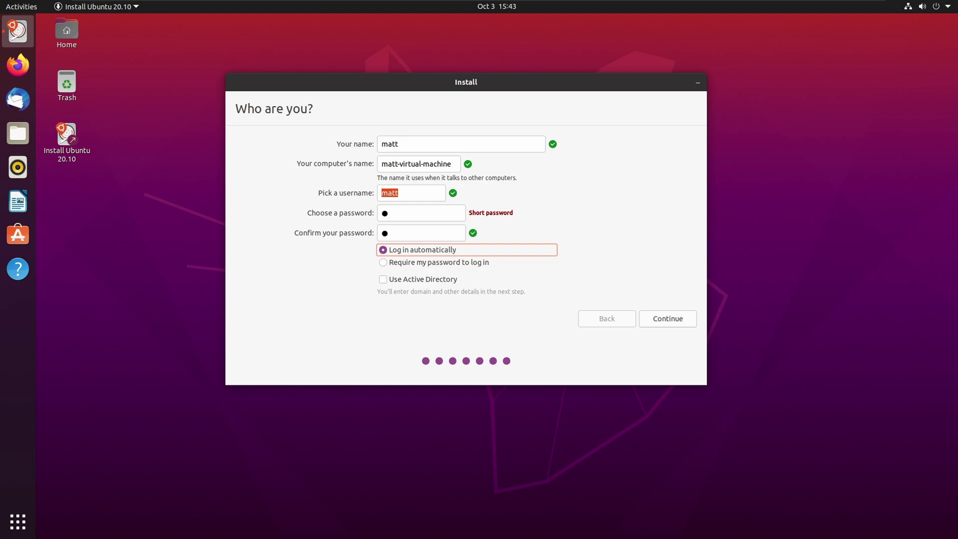
left_click(668, 319)
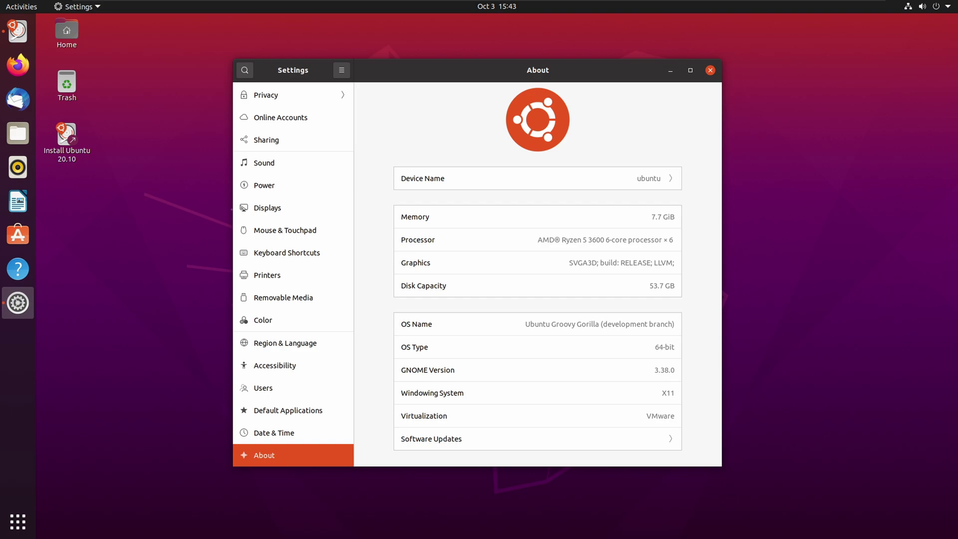
Step: Reposition the Settings window, open the Home folder, and move its window over Settings
left_click_drag(449, 71, 431, 69)
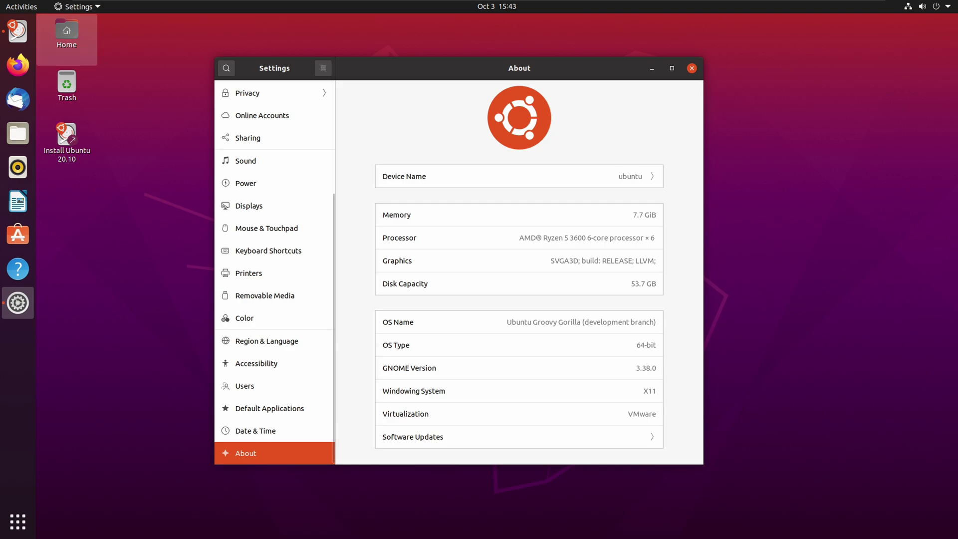
double_click(67, 31)
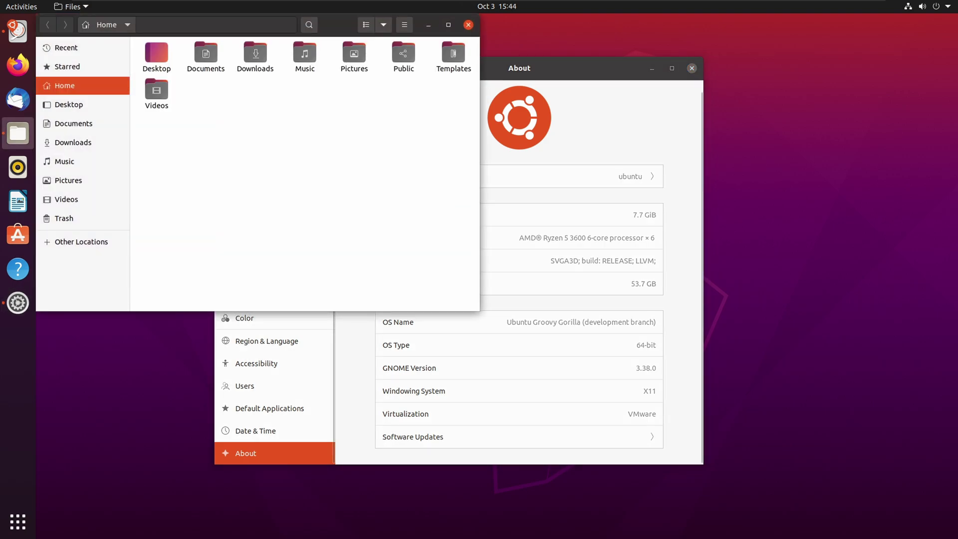
left_click_drag(220, 25, 366, 144)
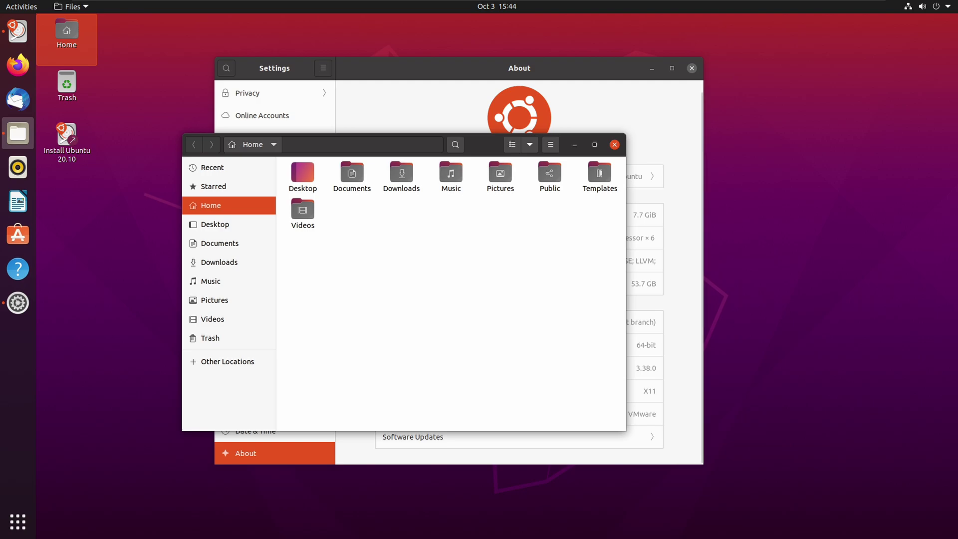
Step: Change the window colors to Dark in the Appearance settings
left_click_drag(370, 68, 400, 72)
scroll(314, 276, "up", 4)
left_click(305, 164)
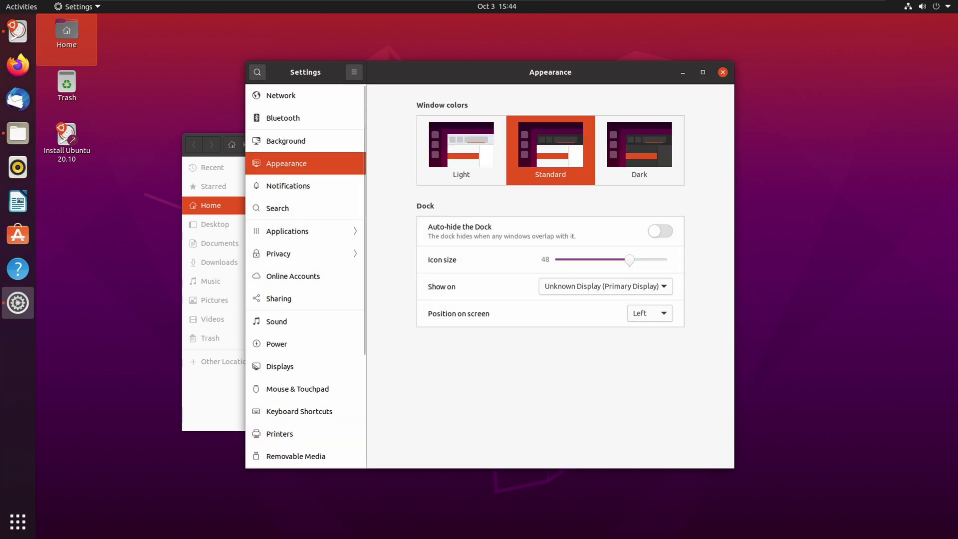
left_click(639, 151)
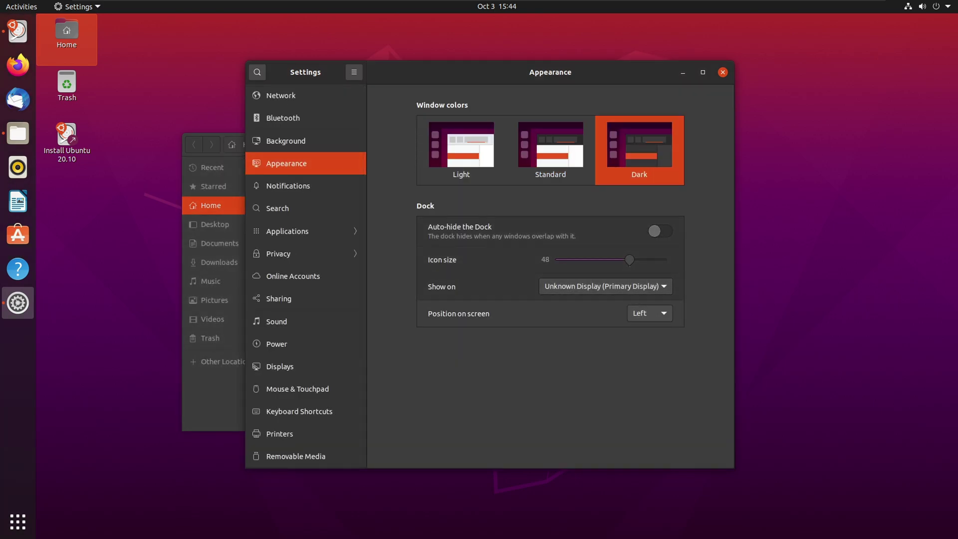
Step: Position the dock at the bottom of the screen with an icon size of 30, and close Settings
left_click(650, 313)
left_click(651, 329)
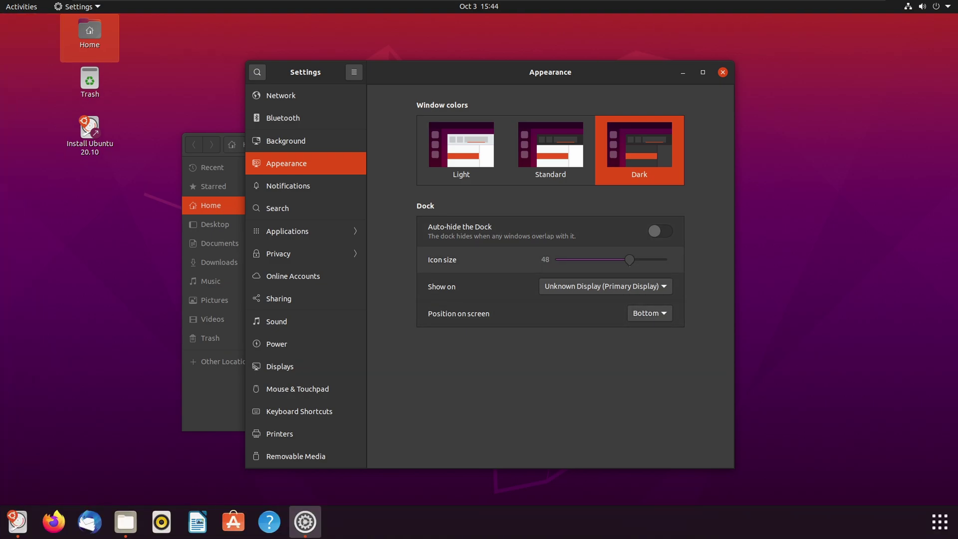
left_click_drag(630, 260, 589, 259)
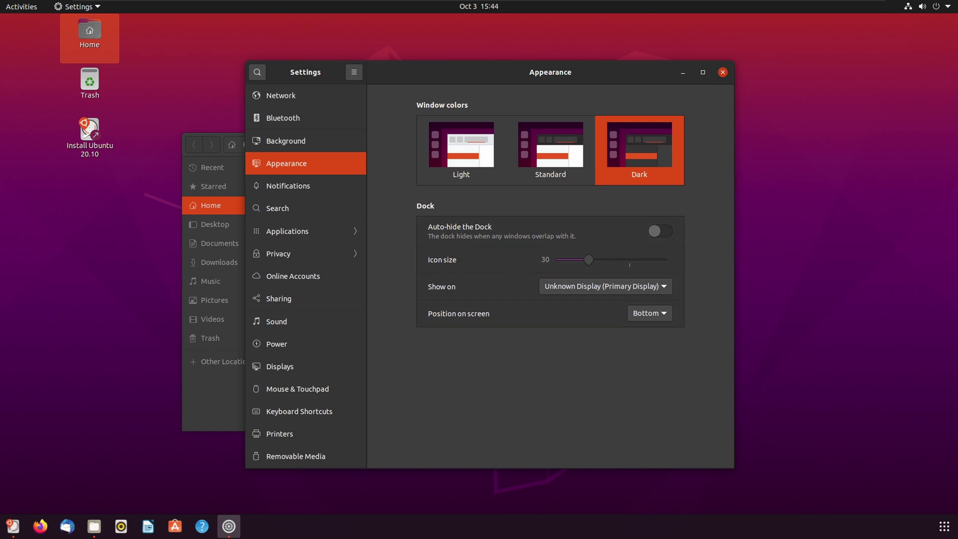
left_click_drag(619, 73, 614, 72)
left_click(717, 72)
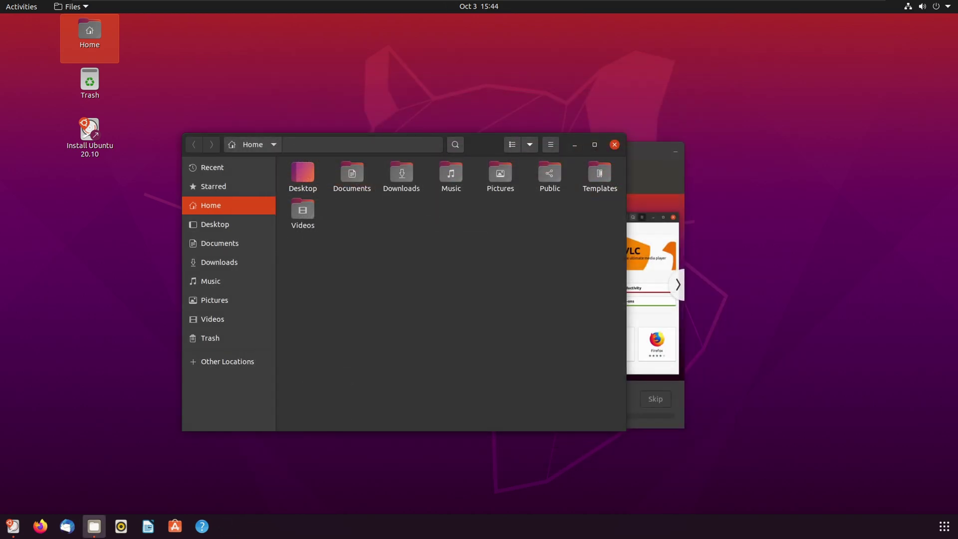
Step: Move the Files window aside and restart the computer once the installation is complete
left_click_drag(480, 145, 356, 76)
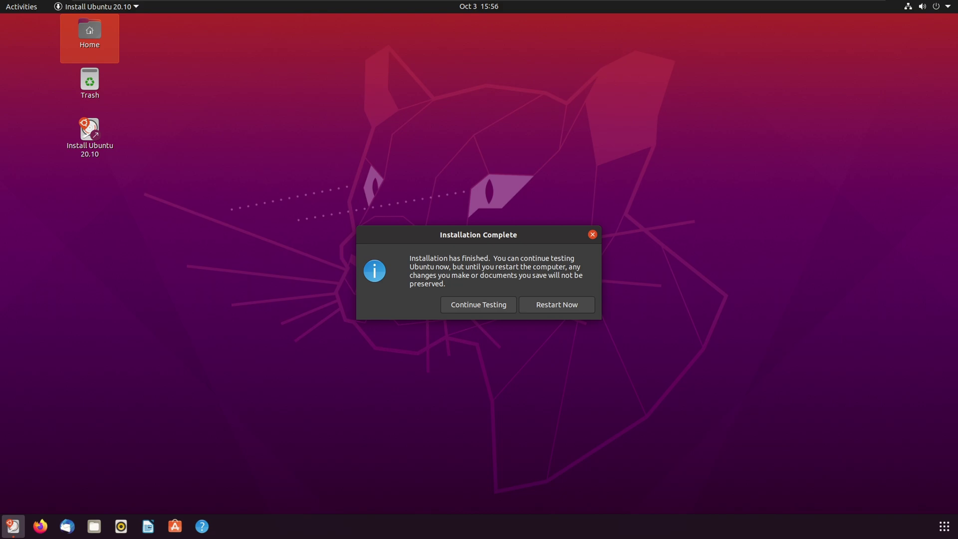
left_click(557, 305)
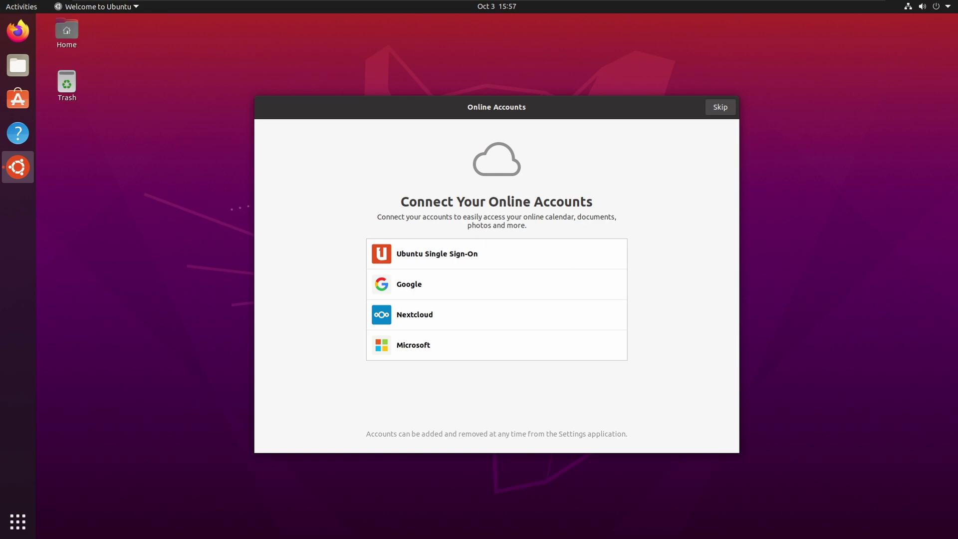
Step: Skip connecting online accounts and go through the remaining Welcome to Ubuntu pages with their default choices
left_click(720, 108)
left_click(720, 107)
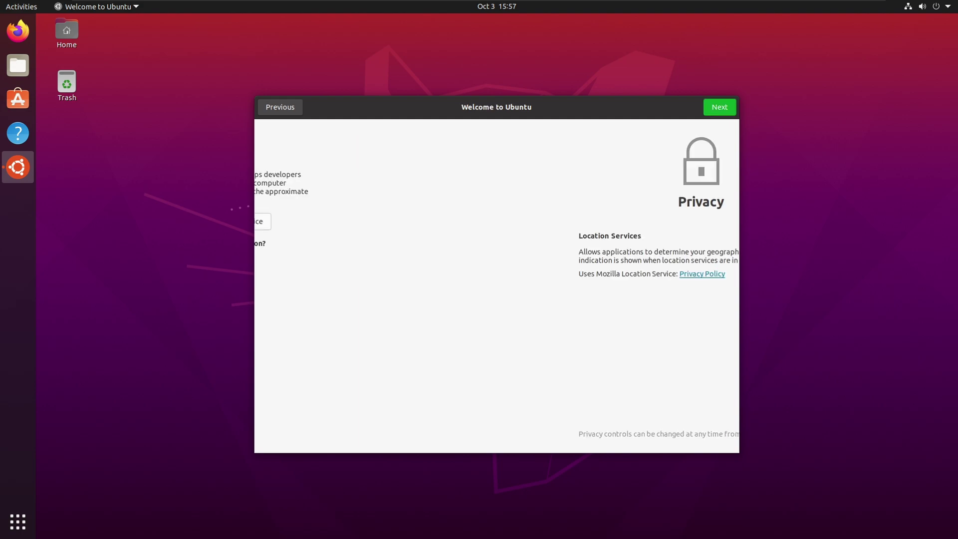
key("Return")
key("Return")
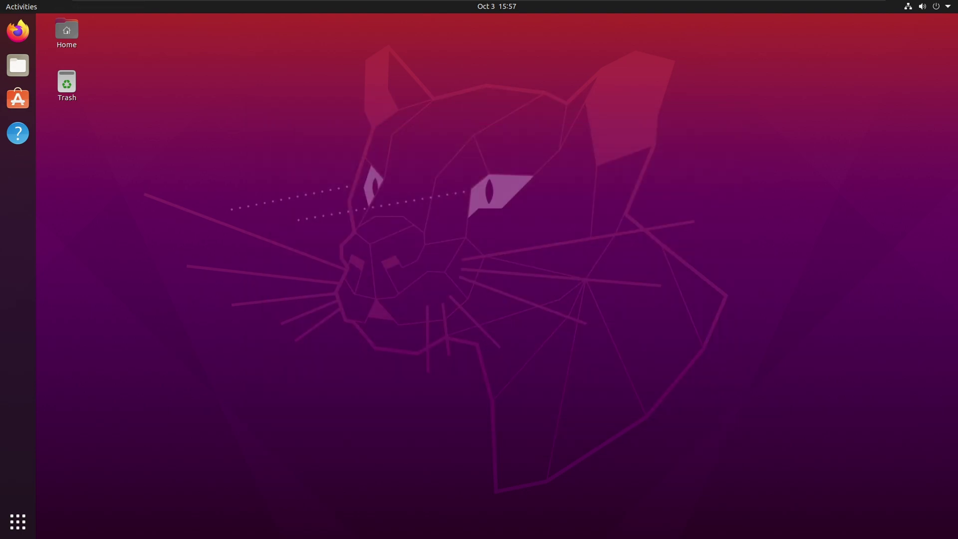
Step: Show the Activities overview of the newly installed system and return to the desktop
key("super")
key("super")
Step: Change the desktop background to the second forest picture with tree shadows, and close Settings
right_click(431, 195)
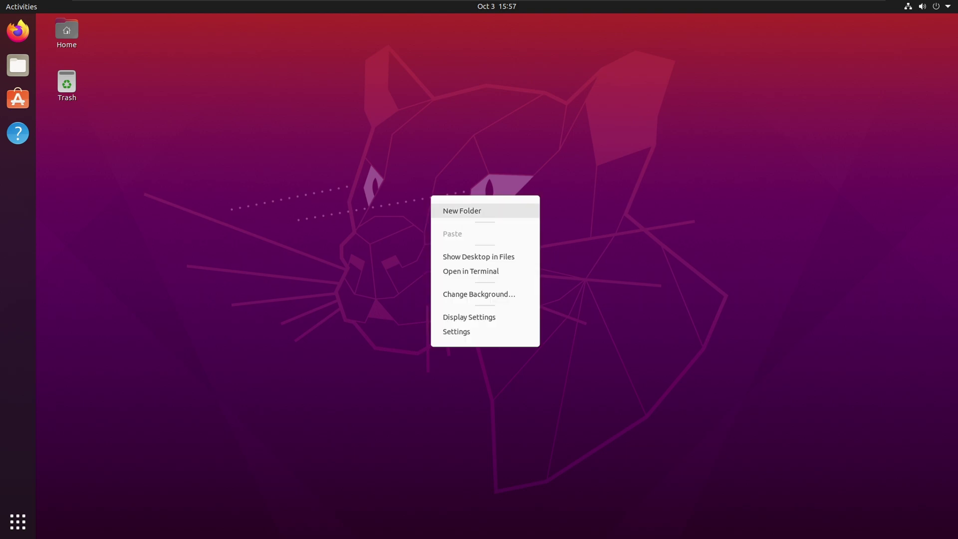
left_click(479, 294)
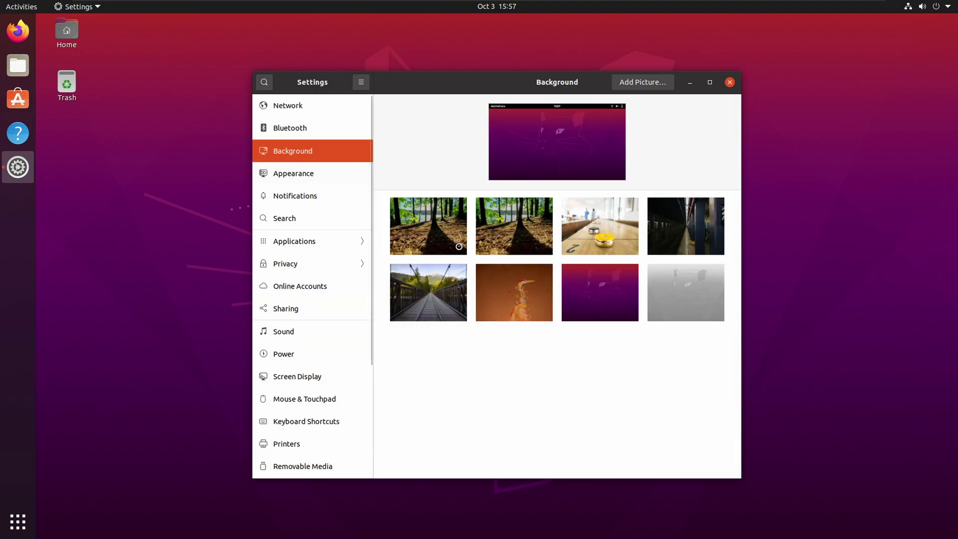
left_click(514, 227)
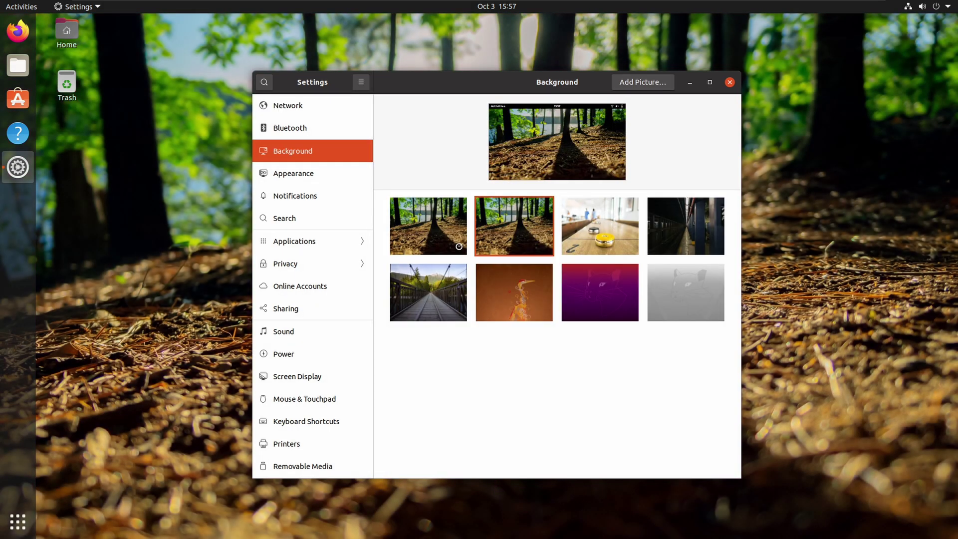
left_click(730, 82)
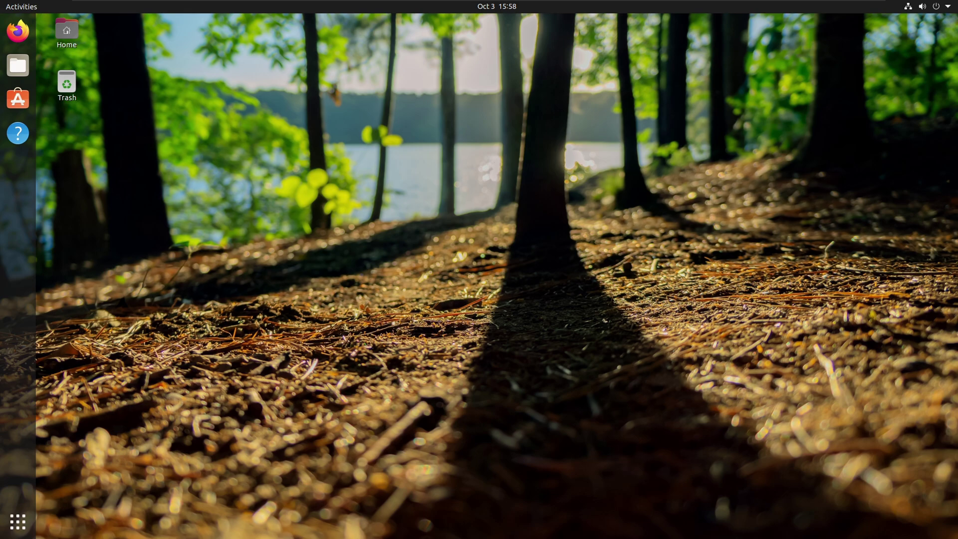
Step: View the Activities overview with the new background, and leave it again
key("super")
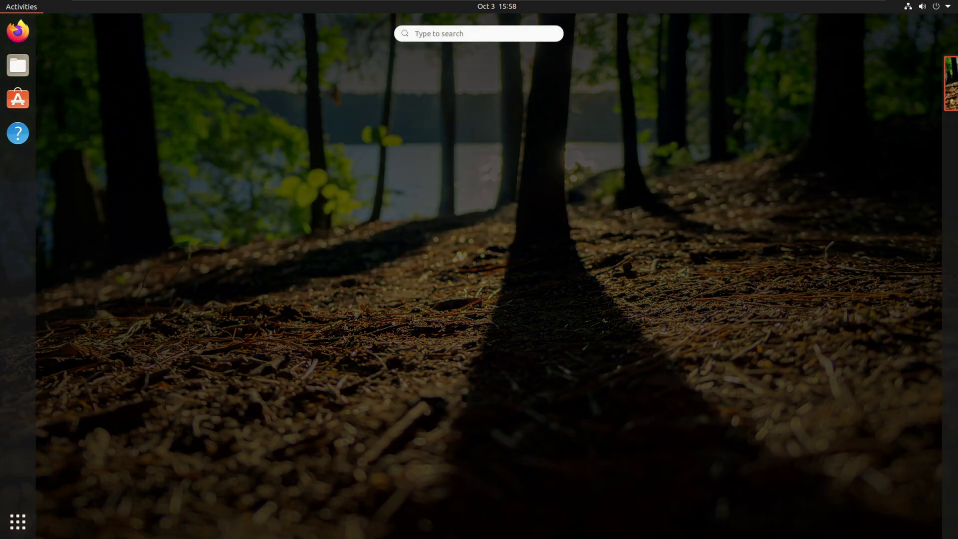
key("super")
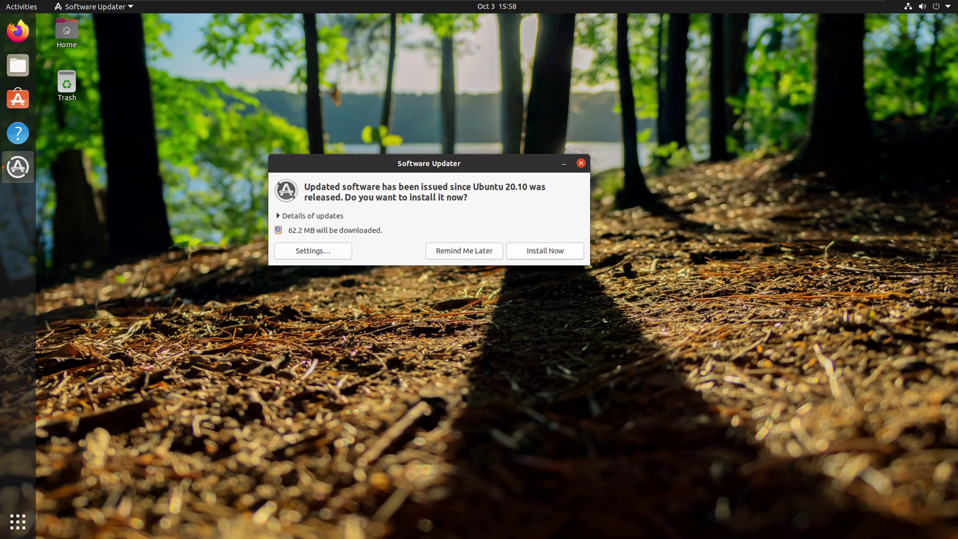
Step: Start installing the offered Ubuntu software updates, and open Firefox with its window moved slightly closer to the dock
left_click(545, 251)
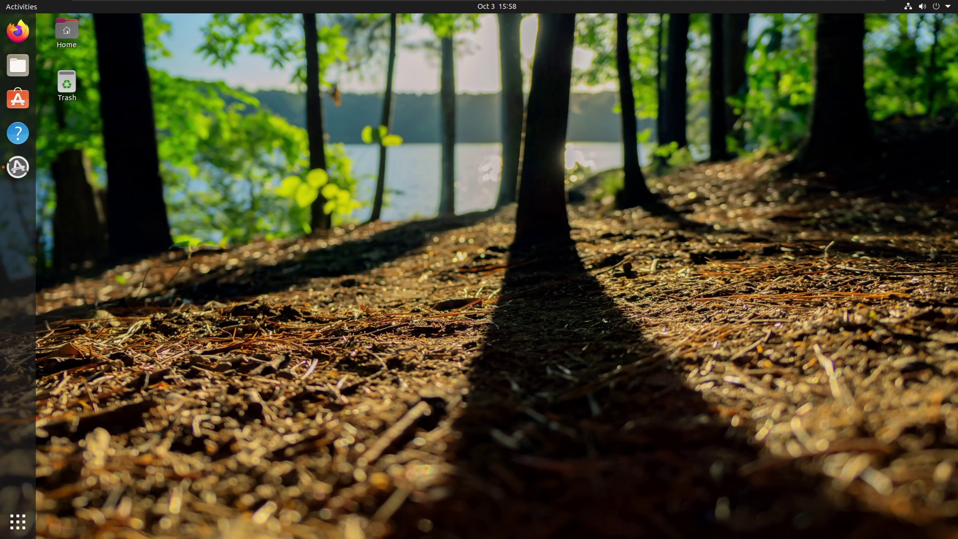
left_click(66, 86)
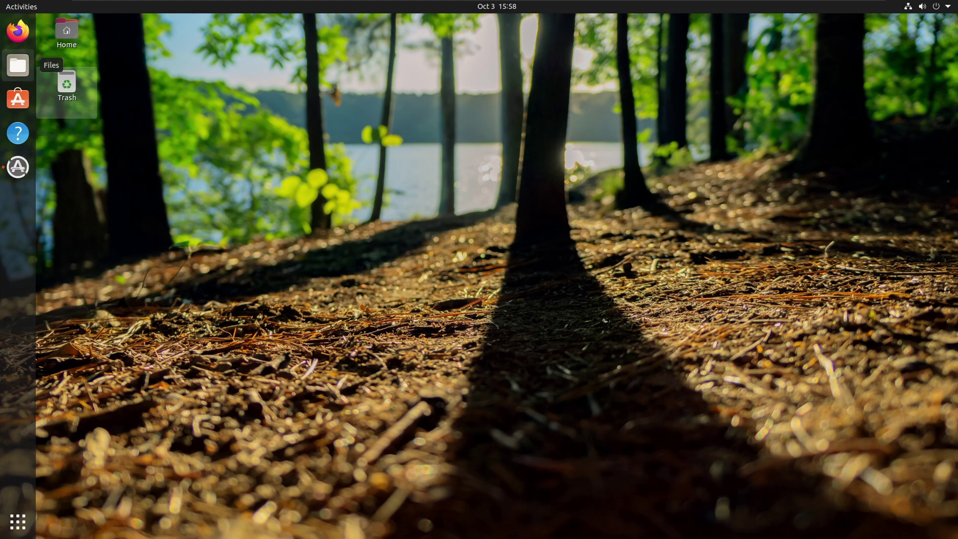
left_click(19, 31)
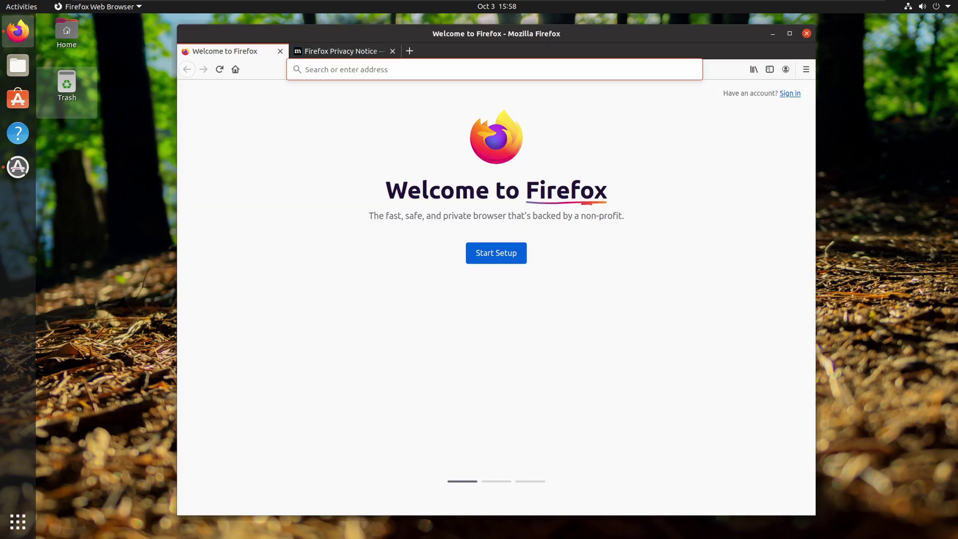
left_click_drag(424, 34, 399, 31)
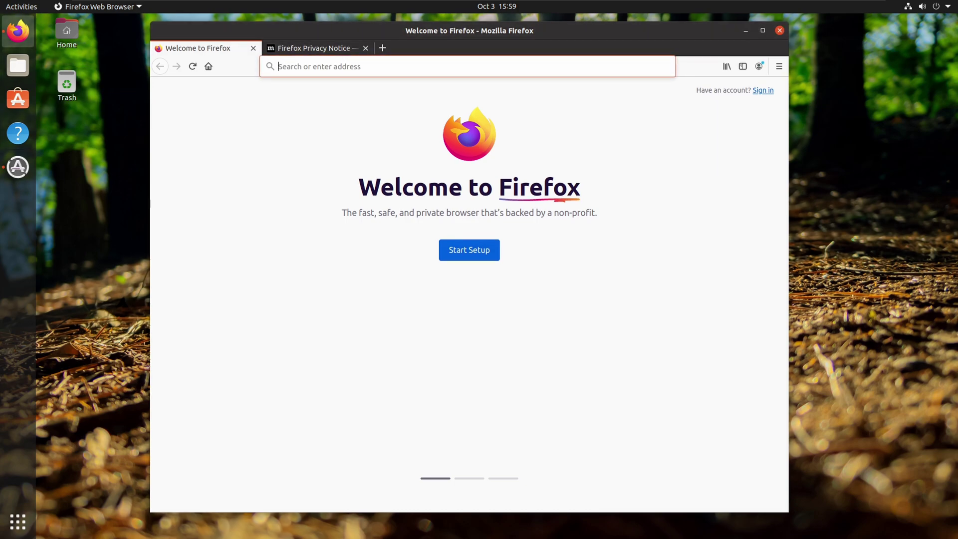
Step: Open a terminal and check the running kernel release with uname -r
key("super")
type("ter")
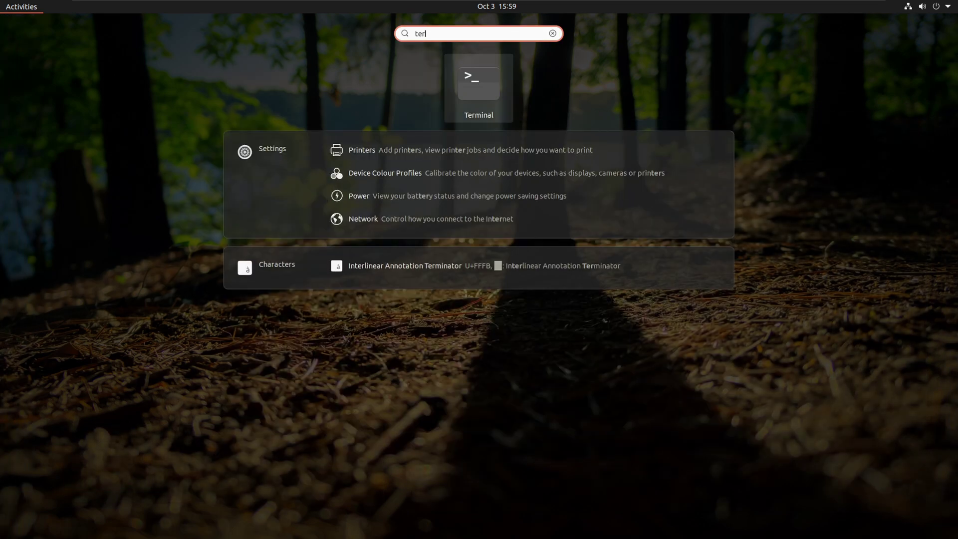
key("Return")
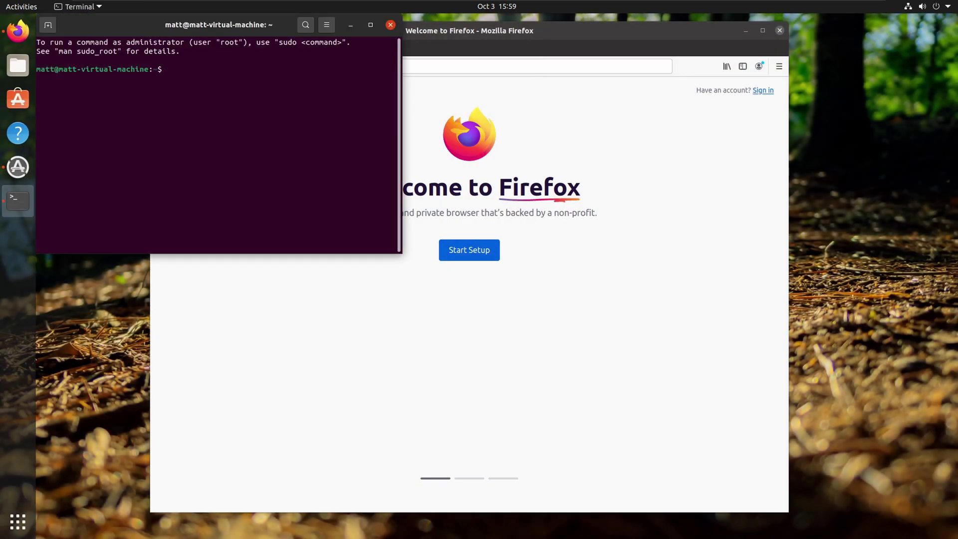
type("uname -r")
key("Return")
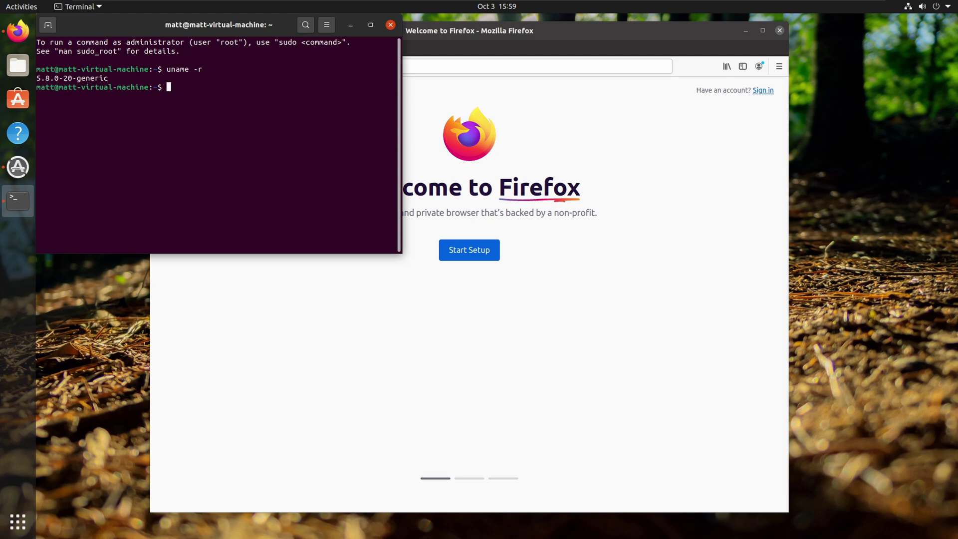
Step: Switch to Firefox, search the web for xanmod and open the XanMod Kernel releases site
key("alt+Tab")
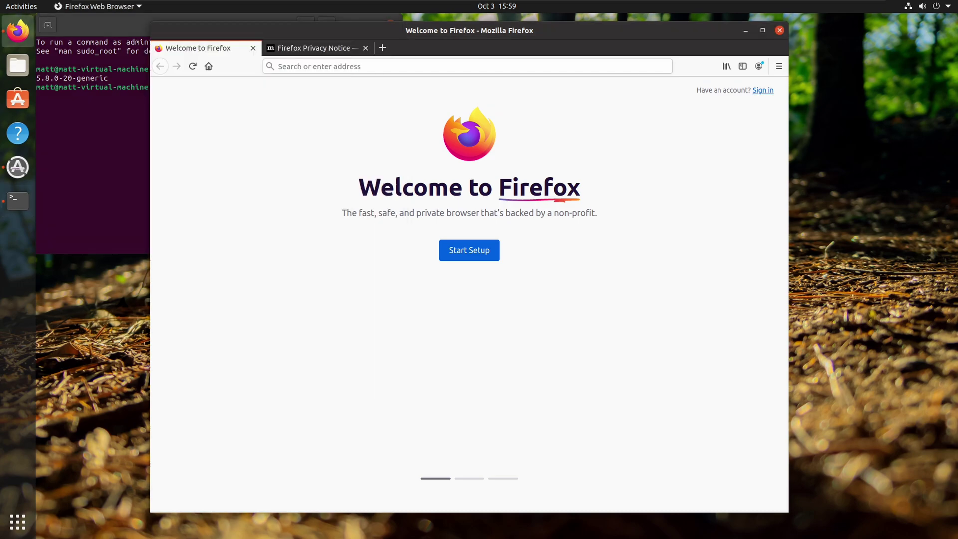
key("ctrl+l")
type("xanm")
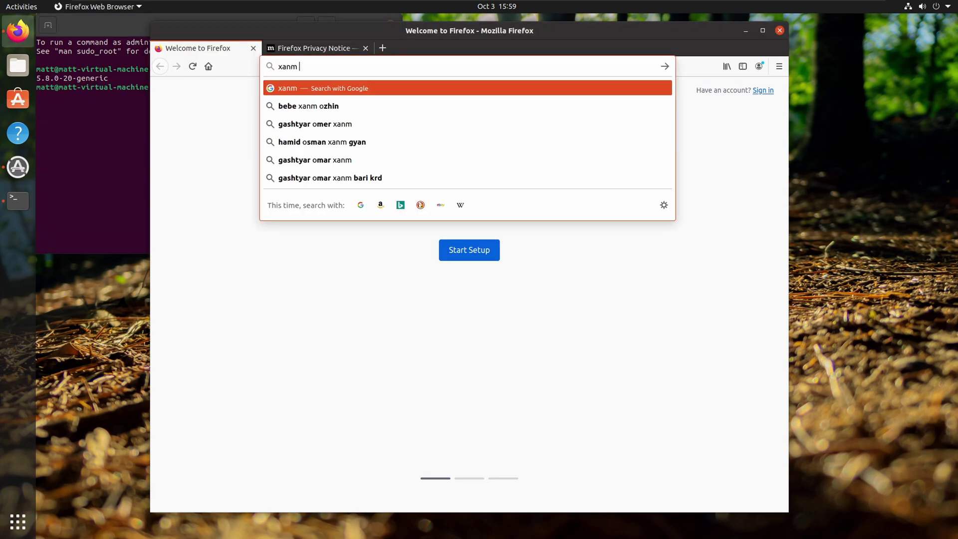
key("BackSpace")
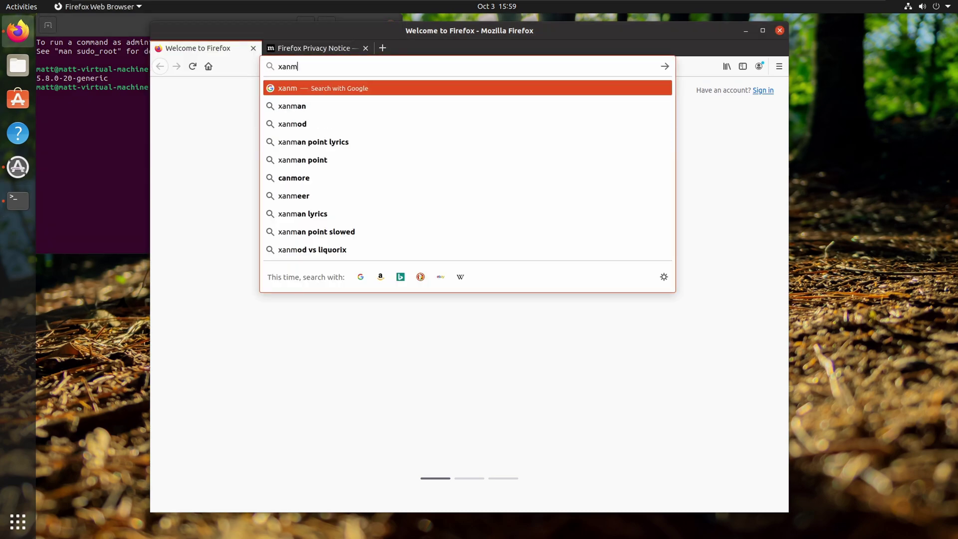
key("Down")
key("Down")
key("Return")
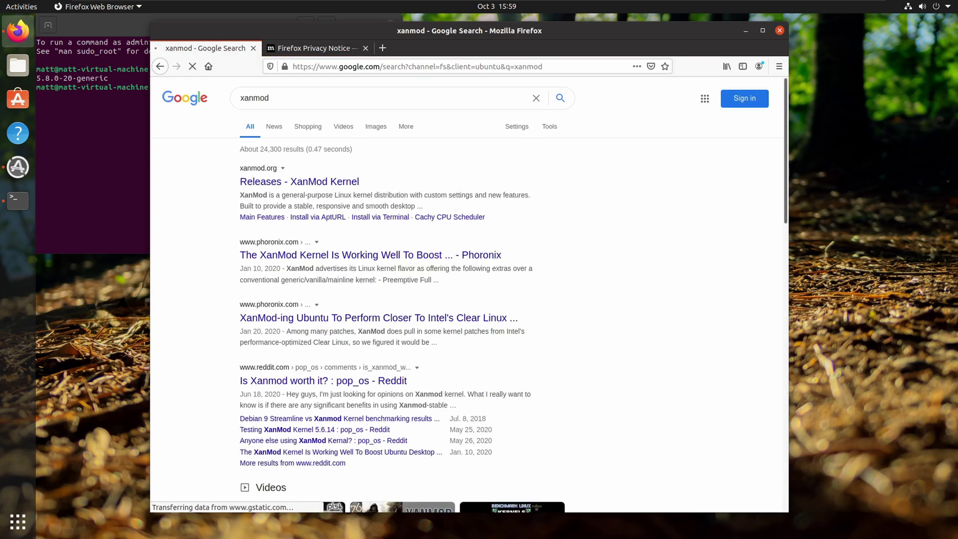
left_click(300, 182)
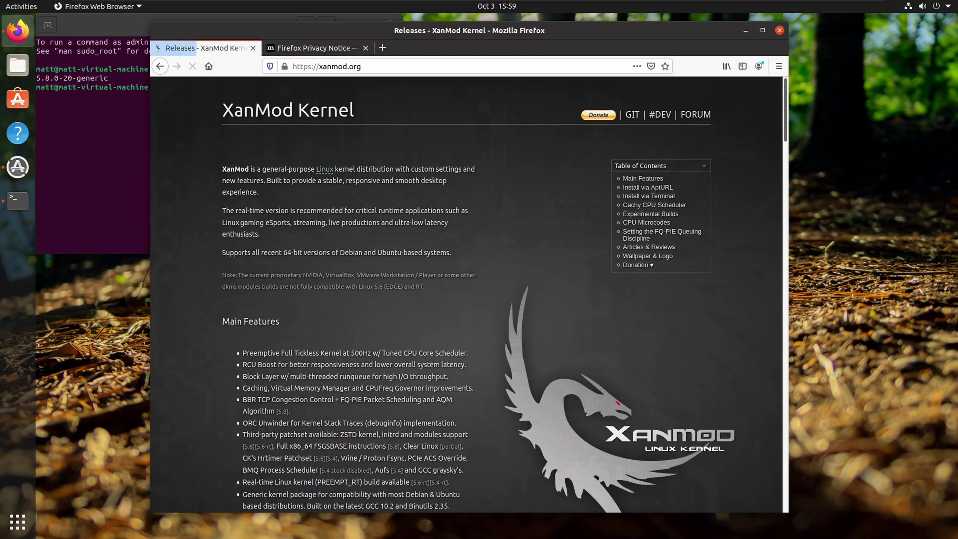
Step: Copy the XanMod repository setup command from the Install via Terminal section and run it in the terminal, authorising with the account password
scroll(467, 295, "down", 8)
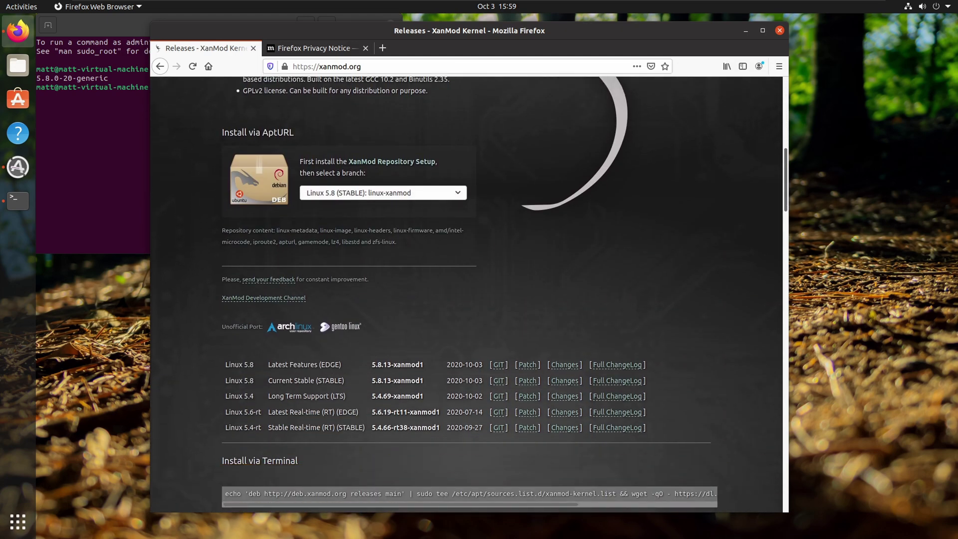
scroll(469, 295, "down", 2)
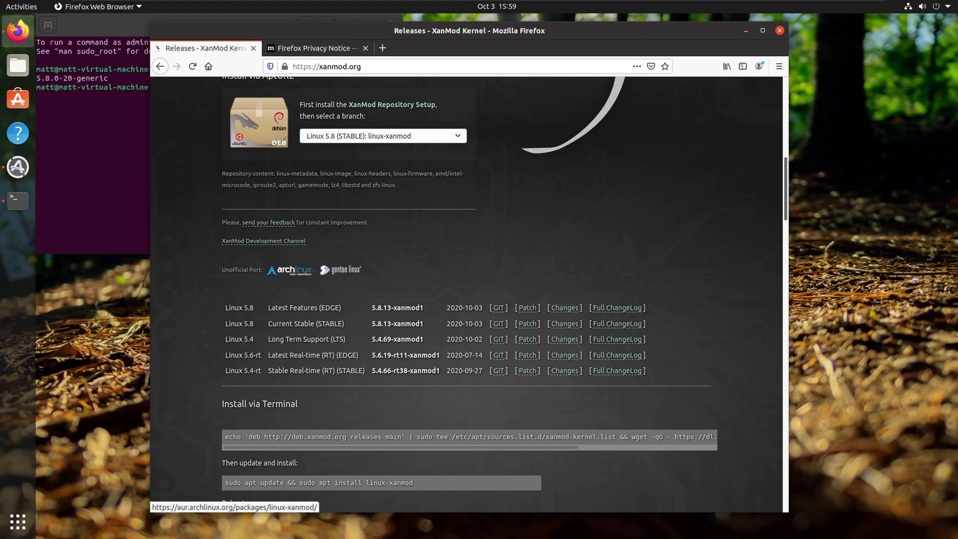
scroll(290, 269, "down", 4)
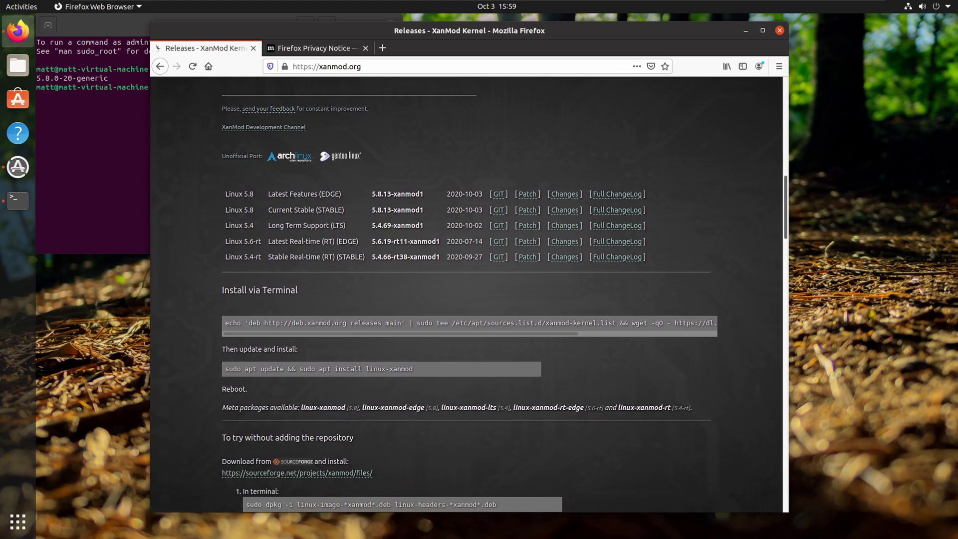
left_click_drag(224, 324, 729, 324)
key("ctrl+c")
right_click(701, 323)
left_click(719, 329)
left_click(99, 150)
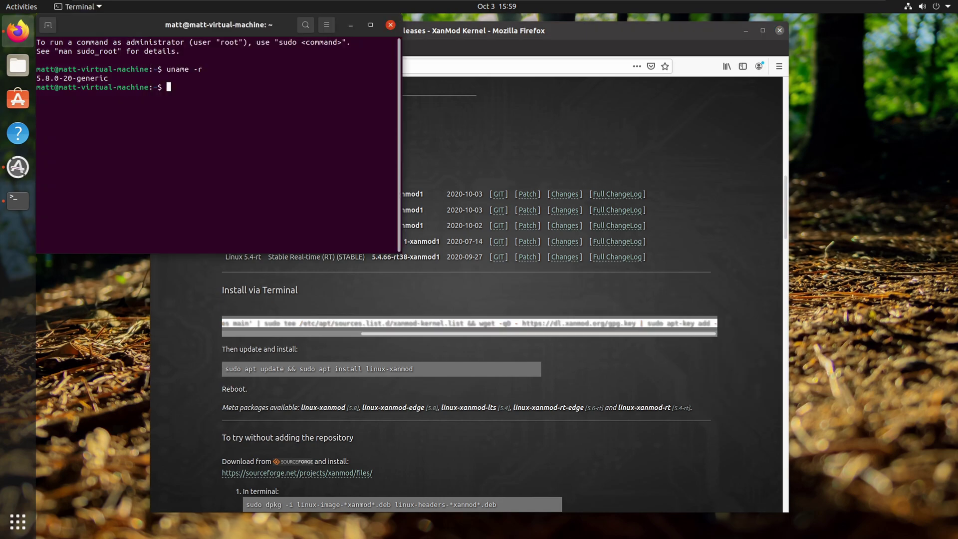
right_click(170, 129)
left_click(200, 161)
key("Return")
Step: Copy sudo apt update && sudo apt install linux-xanmod from the site, run it in the terminal and accept the installation to try installing the kernel
key("Return")
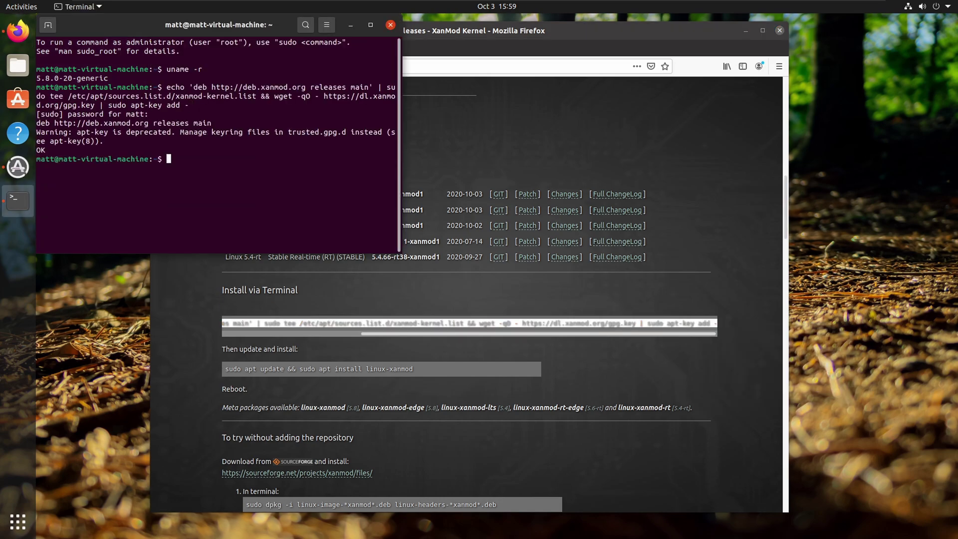
left_click_drag(225, 369, 415, 370)
right_click(260, 371)
left_click(281, 379)
right_click(154, 145)
left_click(126, 174)
right_click(123, 178)
left_click(148, 211)
key("Return")
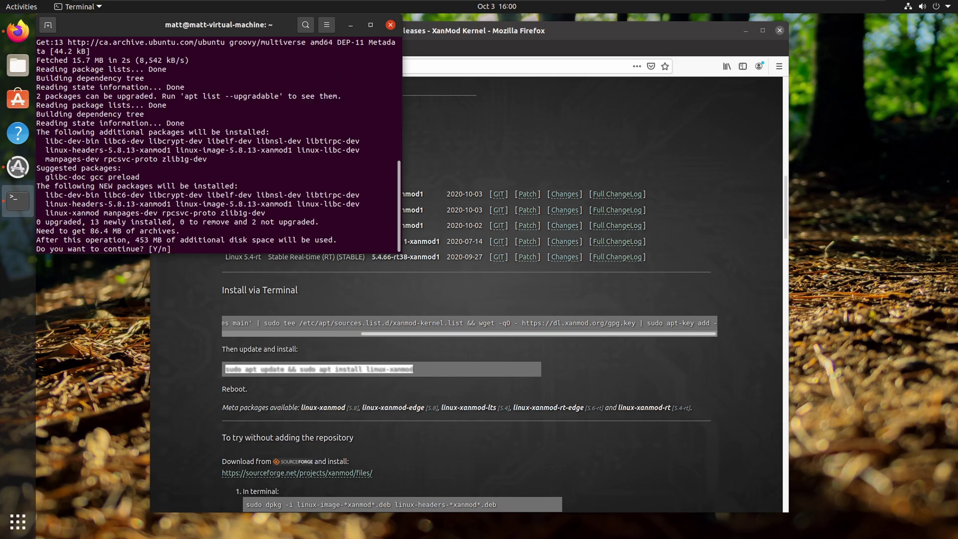
type("y")
key("Return")
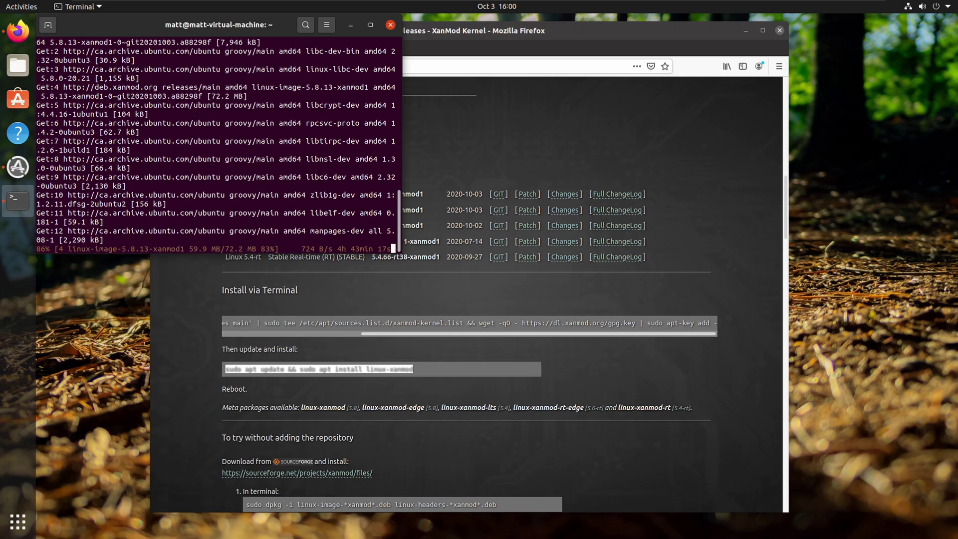
Step: Rearrange the terminal and Firefox windows so the terminal sits beside the XanMod installation instructions
left_click_drag(220, 24, 708, 149)
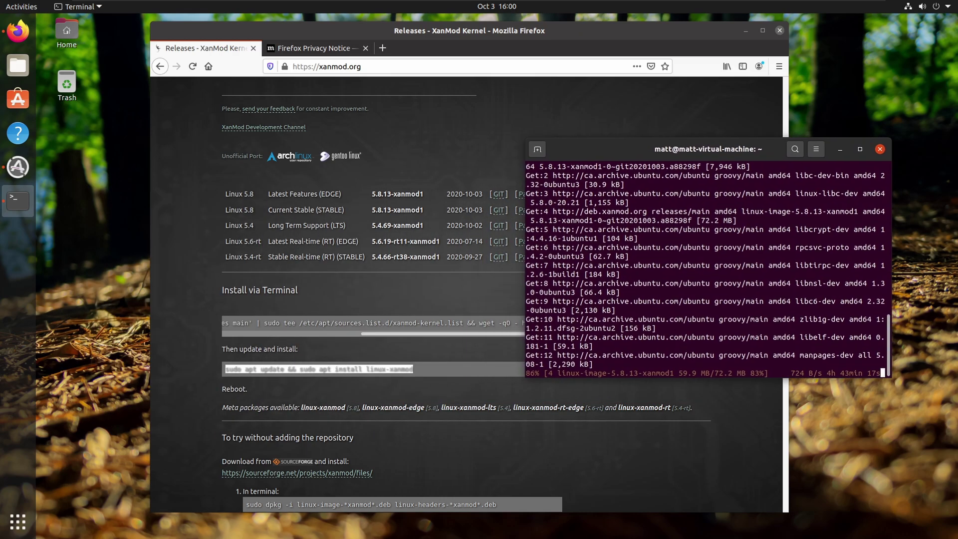
left_click_drag(549, 30, 440, 25)
left_click_drag(723, 149, 780, 64)
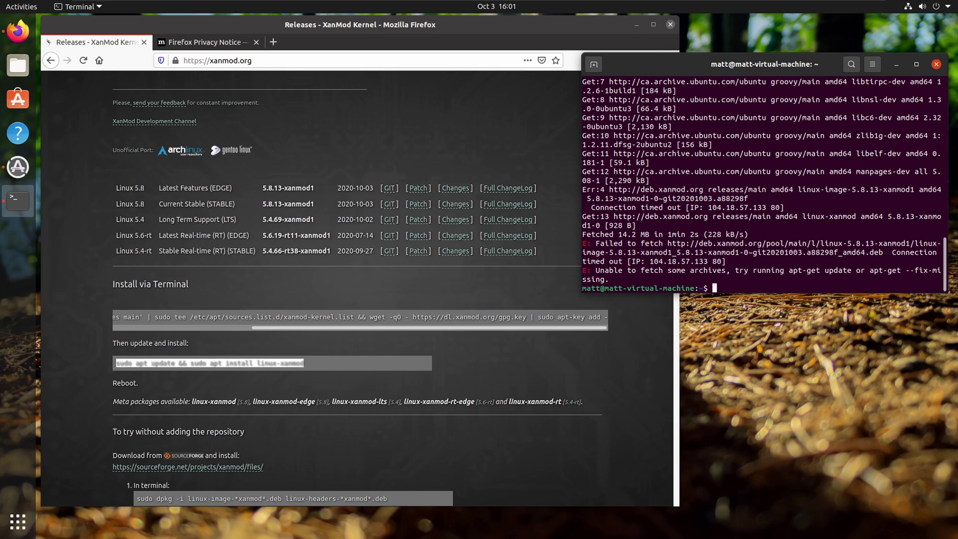
Step: Run the copied update and linux-xanmod installation command again and accept the package installation
key("ctrl+shift+v")
key("Return")
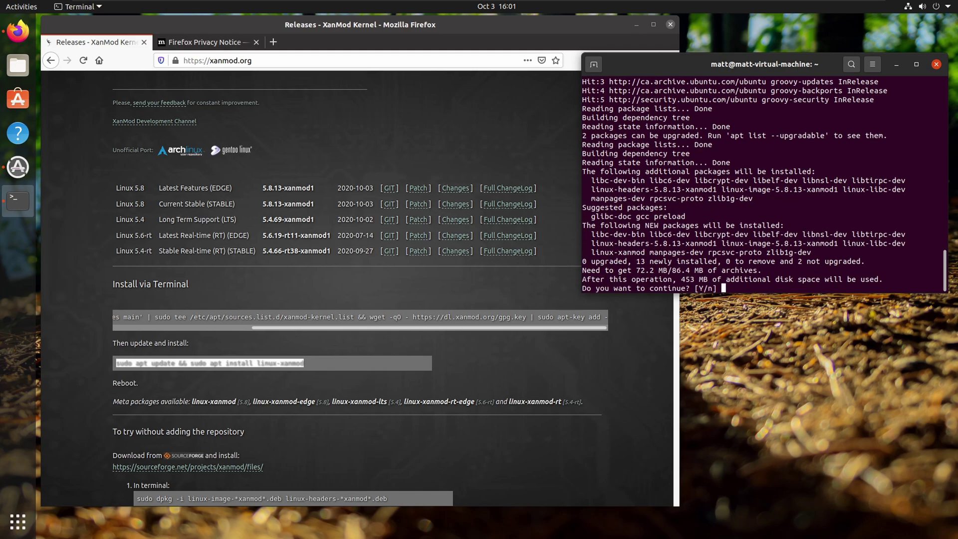
type("y")
key("Return")
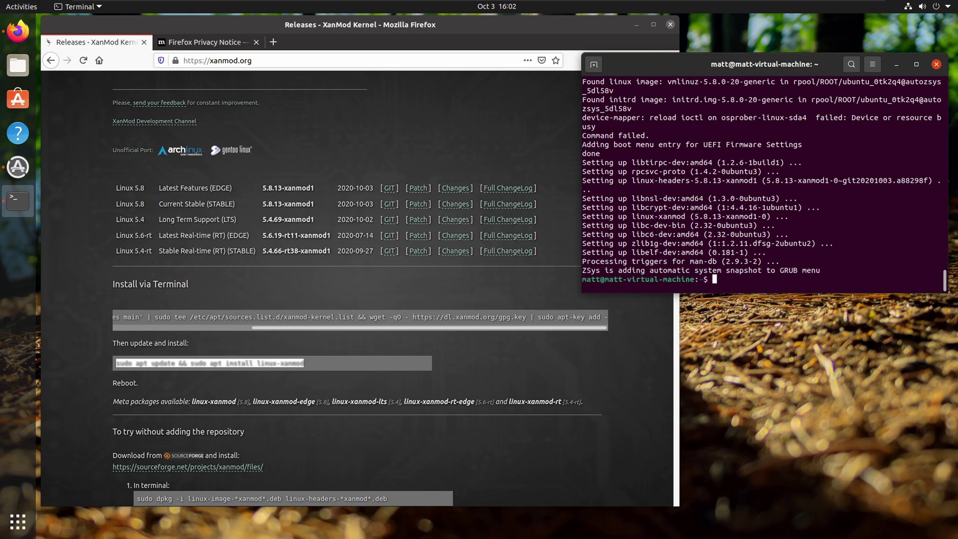
Step: Search for gnome extensions in a new browser tab and open the GNOME Shell Extensions site
left_click(273, 42)
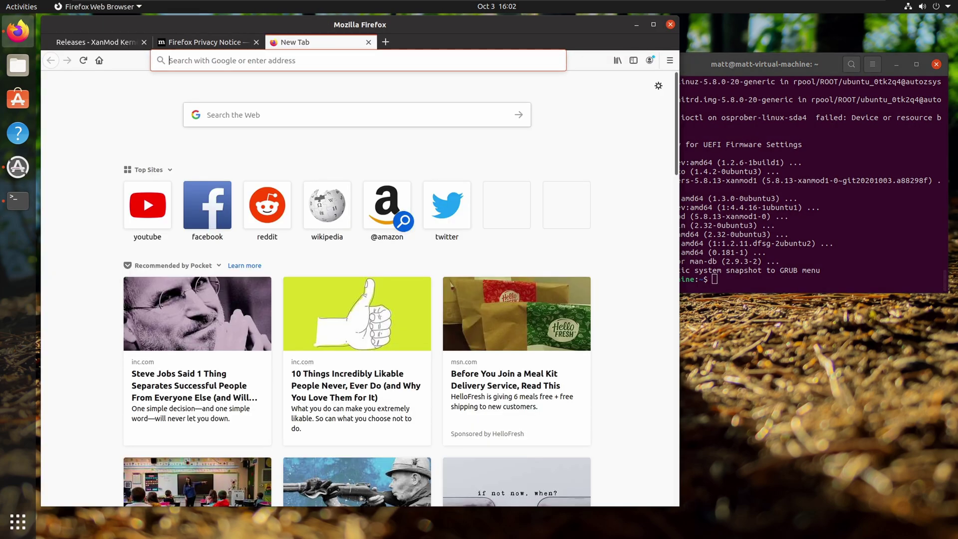
type("gnome ex")
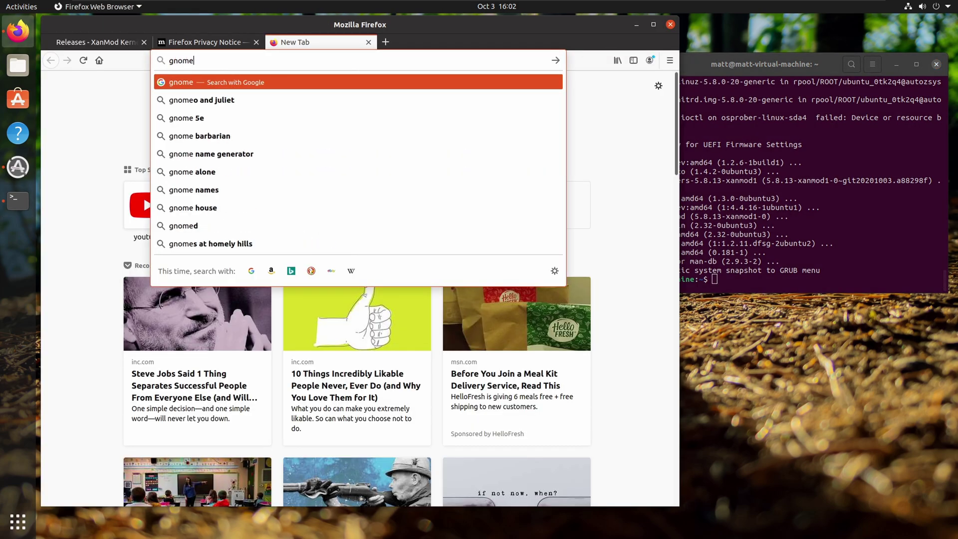
key("Down")
key("Return")
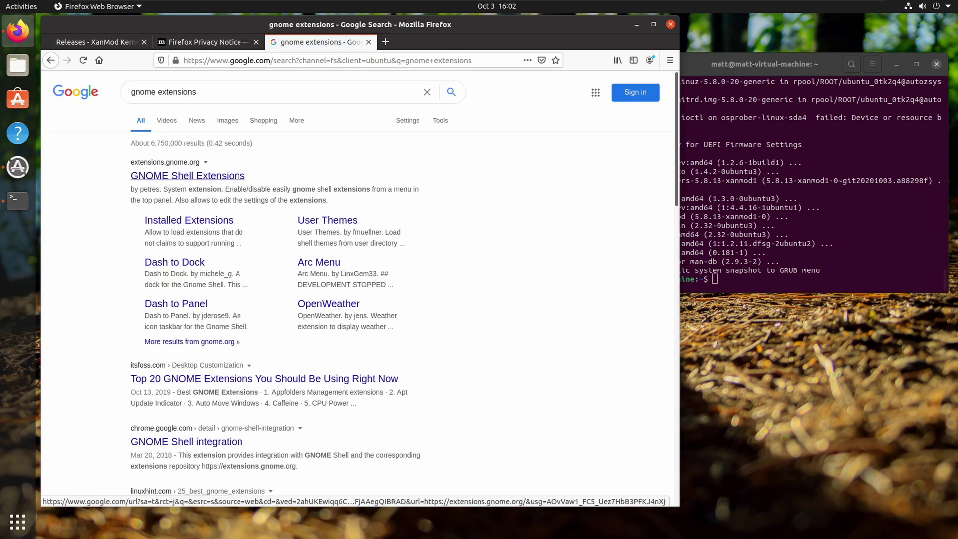
left_click(188, 176)
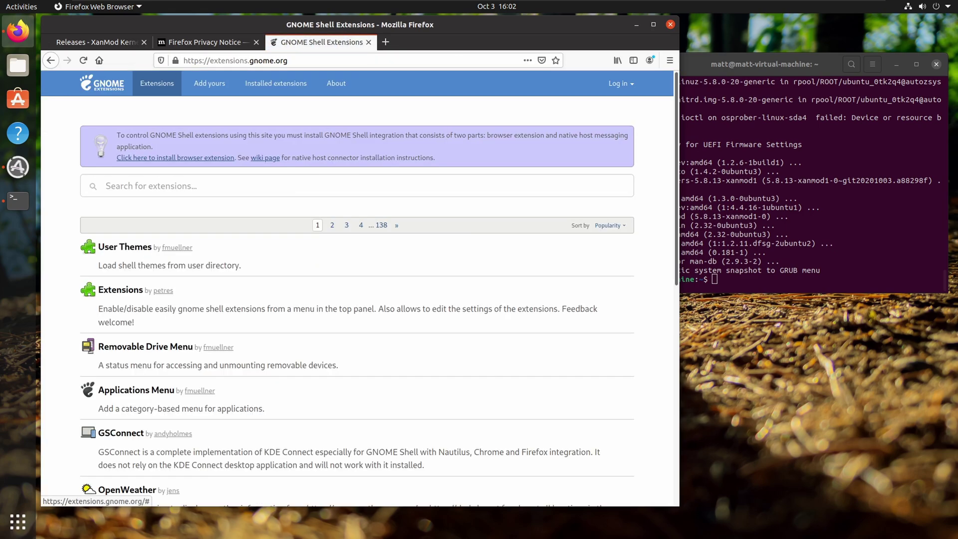
Step: Install the GNOME Shell integration add-on in Firefox from the extensions site and dismiss its notice
left_click(182, 158)
left_click(339, 146)
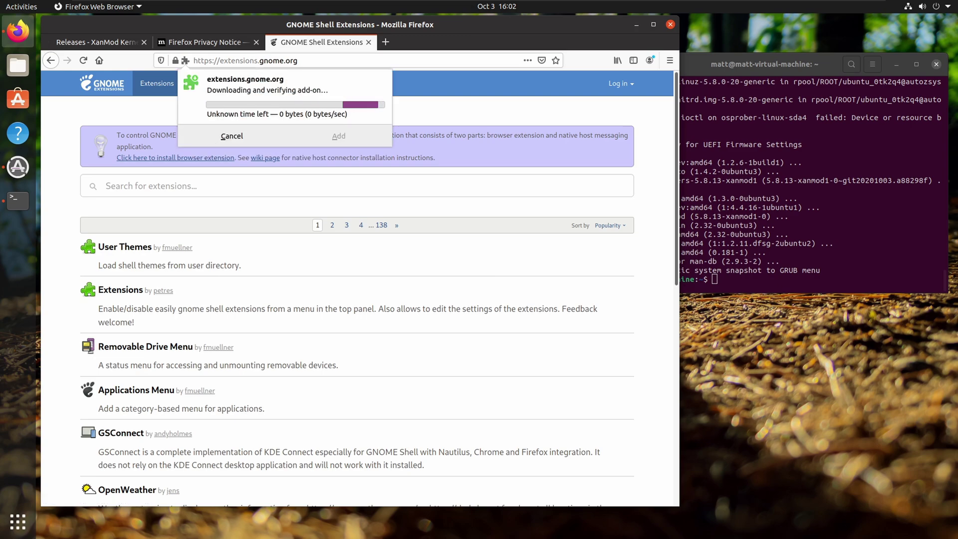
left_click(338, 166)
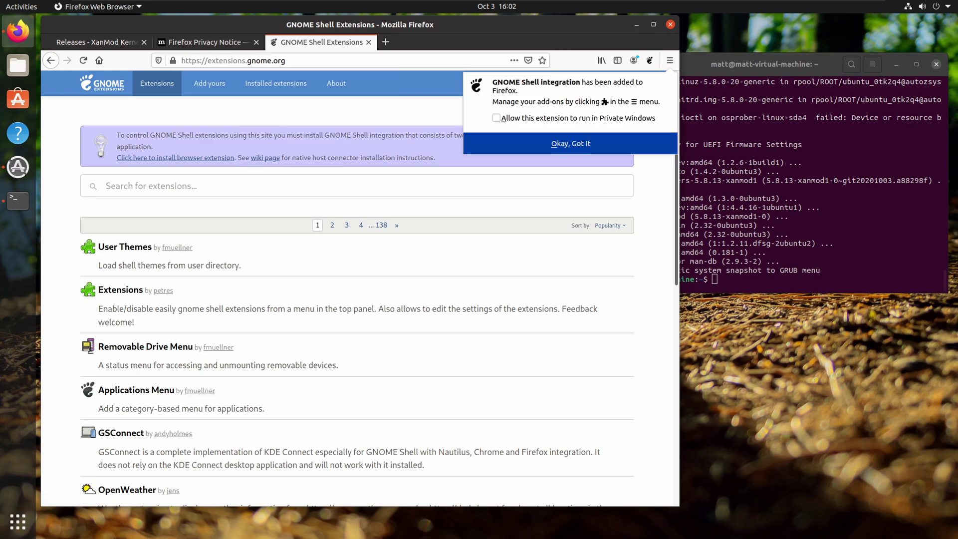
left_click(569, 142)
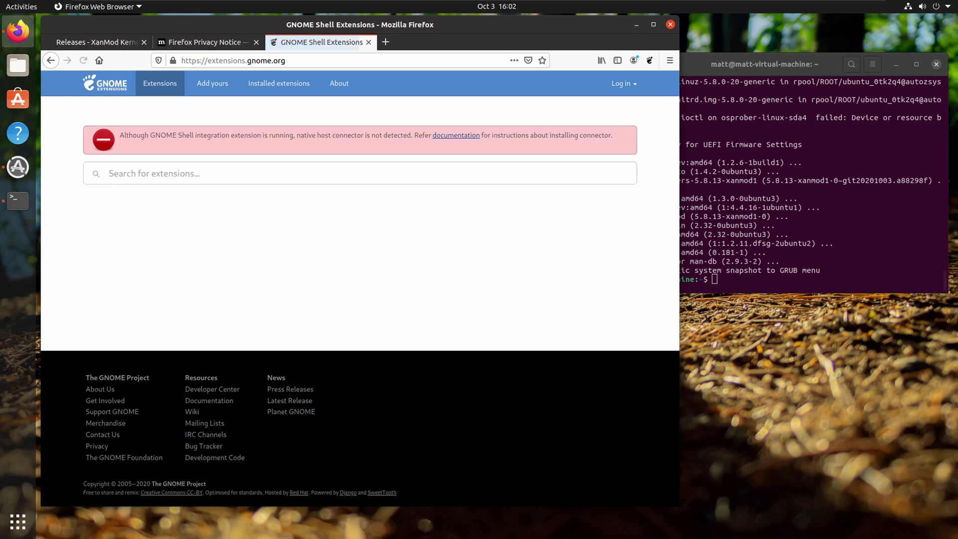
Step: Install the native host connector in the terminal with sudo apt install chrome-gnome-shell
left_click(719, 270)
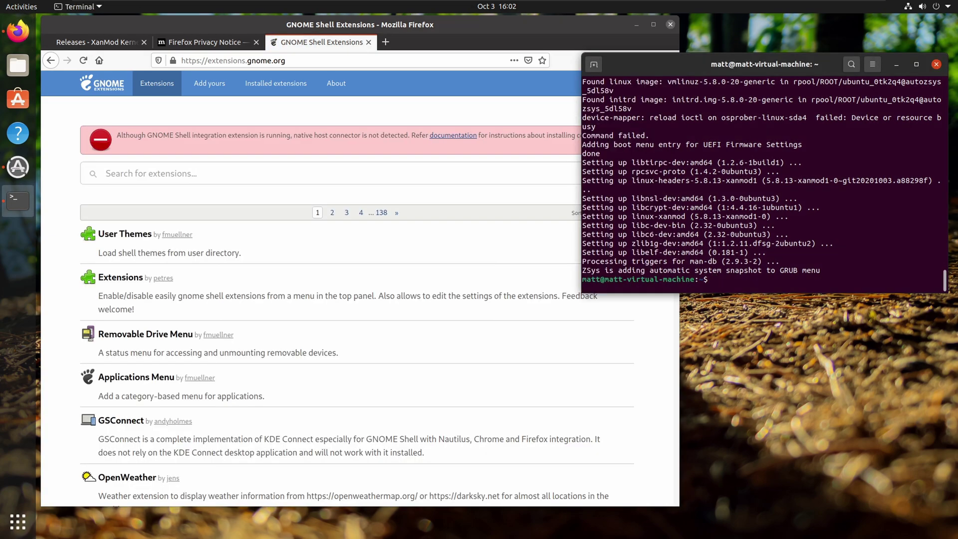
type("sudo apt instalk")
key("BackSpace")
type("l chrome-gno")
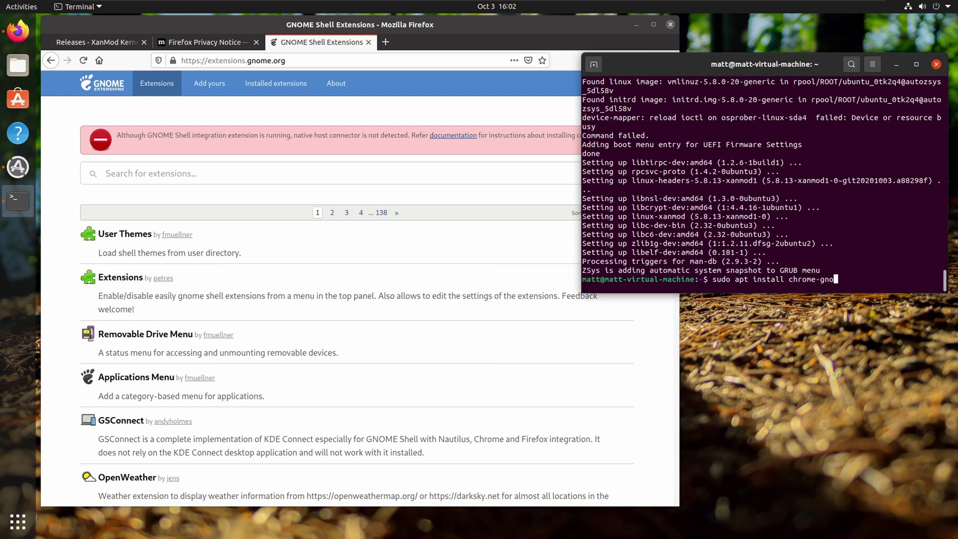
type("me-shell")
key("Return")
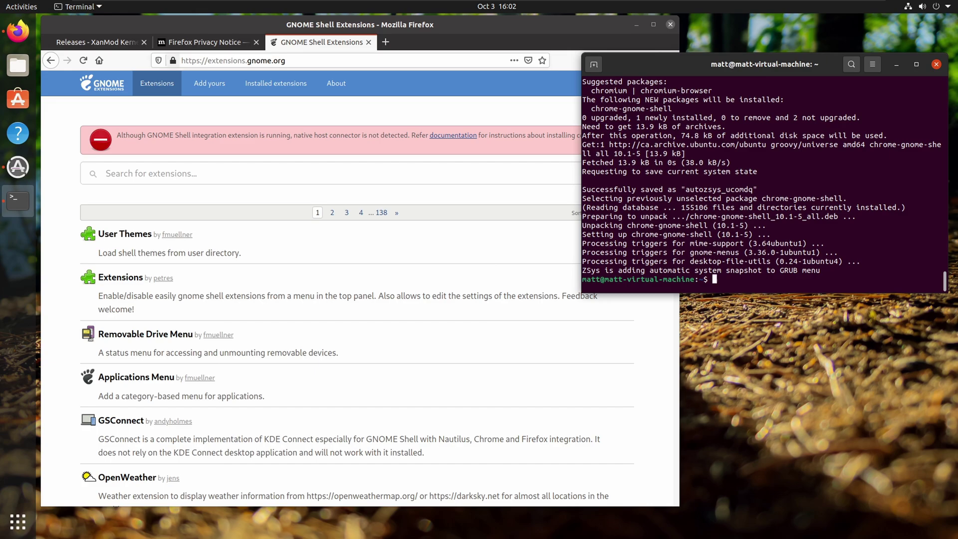
Step: Reload the GNOME extensions site, search it for arc, and open the ArcMenu extension by andrew.zaech in a new tab
left_click(82, 60)
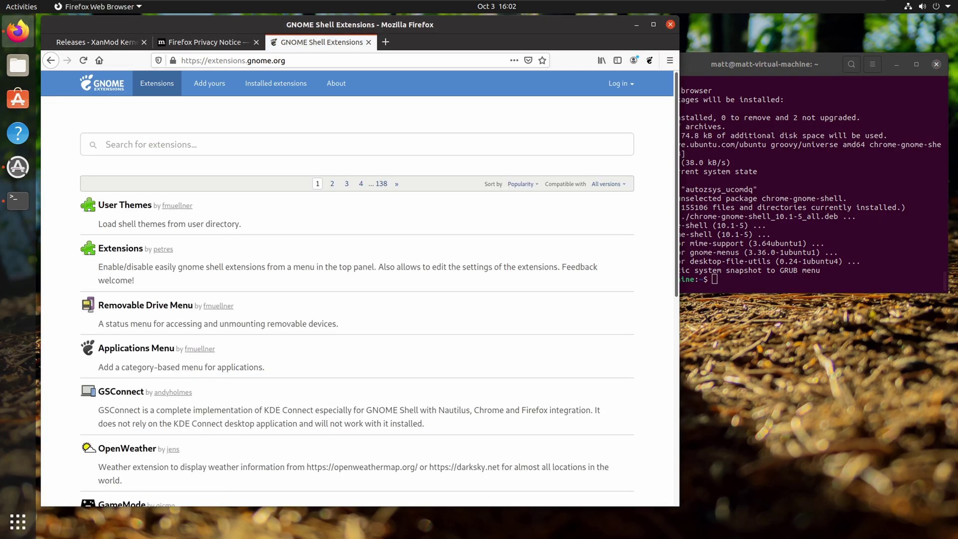
left_click(151, 144)
type("arc")
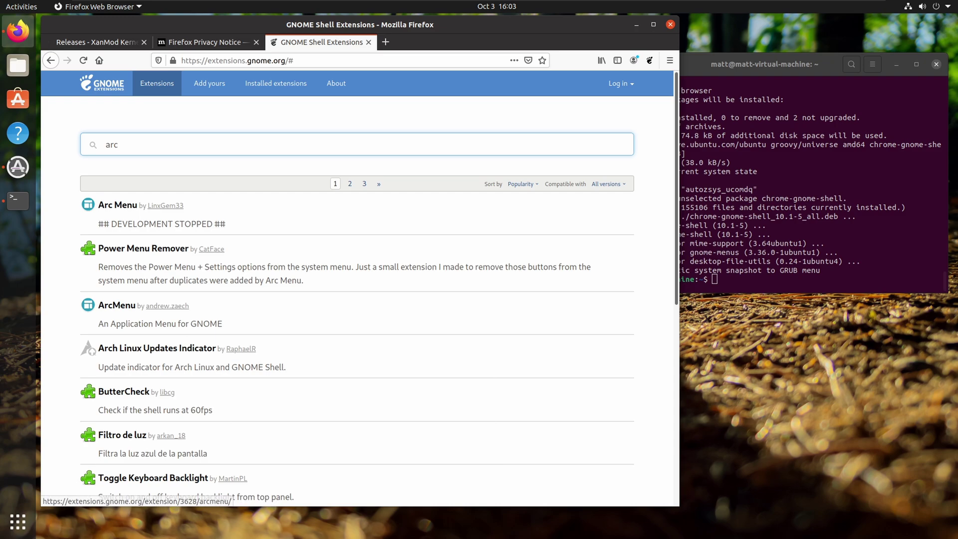
right_click(116, 308)
left_click(144, 315)
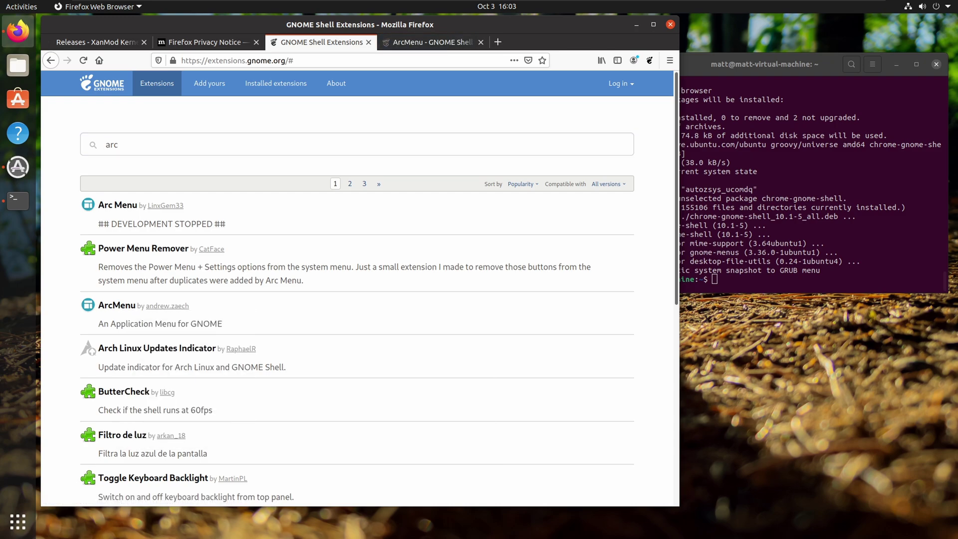
Step: Search the extensions site for dash to dock and open the Dash to Dock extension in a new tab
left_click(119, 145)
type("\\")
key("BackSpace")
key("BackSpace")
key("BackSpace")
key("BackSpace")
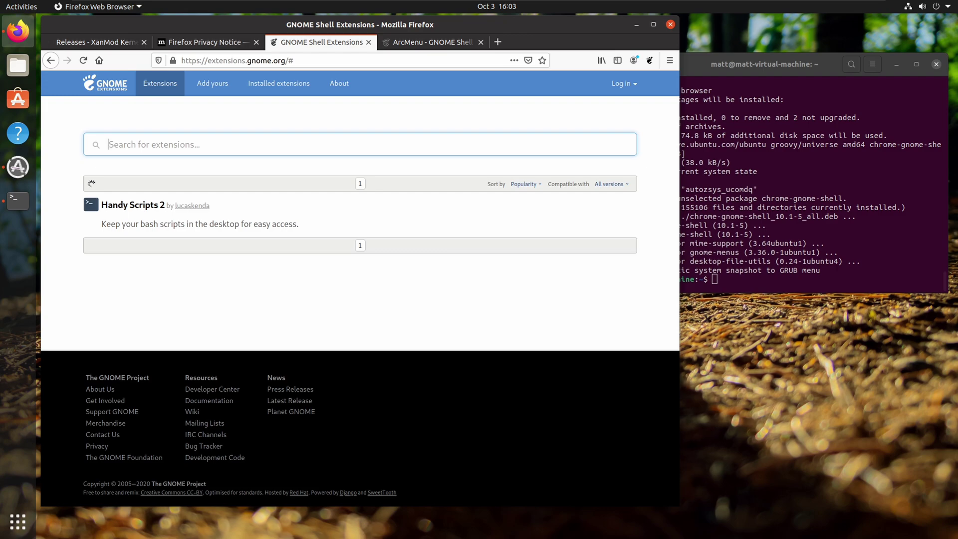
type("dash t")
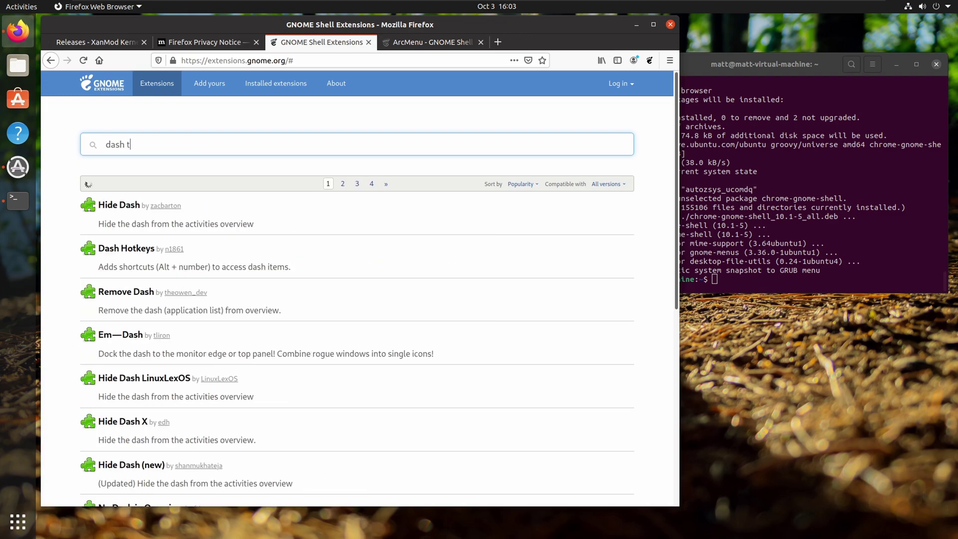
type("o dock")
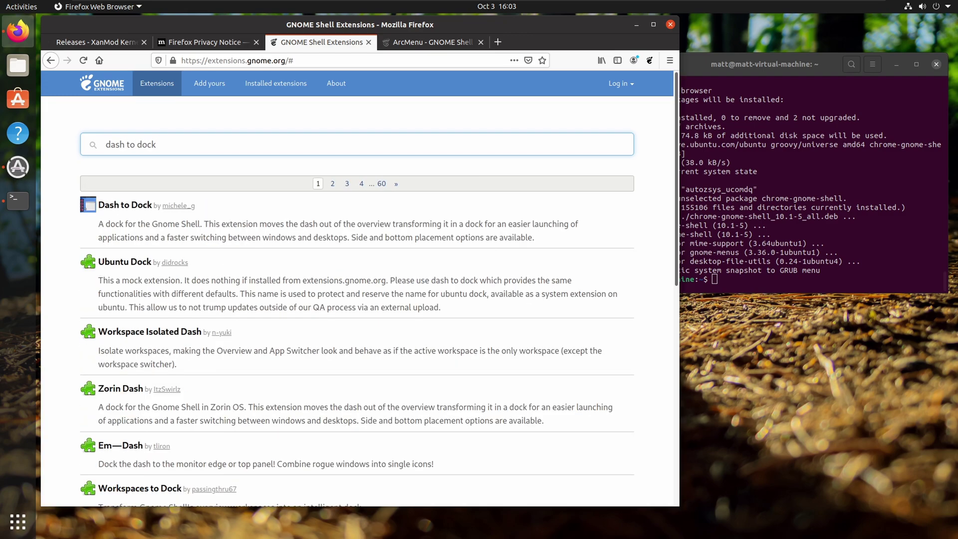
right_click(134, 205)
left_click(165, 213)
Step: Turn on and install the ArcMenu and Dash to Dock extensions from their open tabs
key("ctrl+Tab")
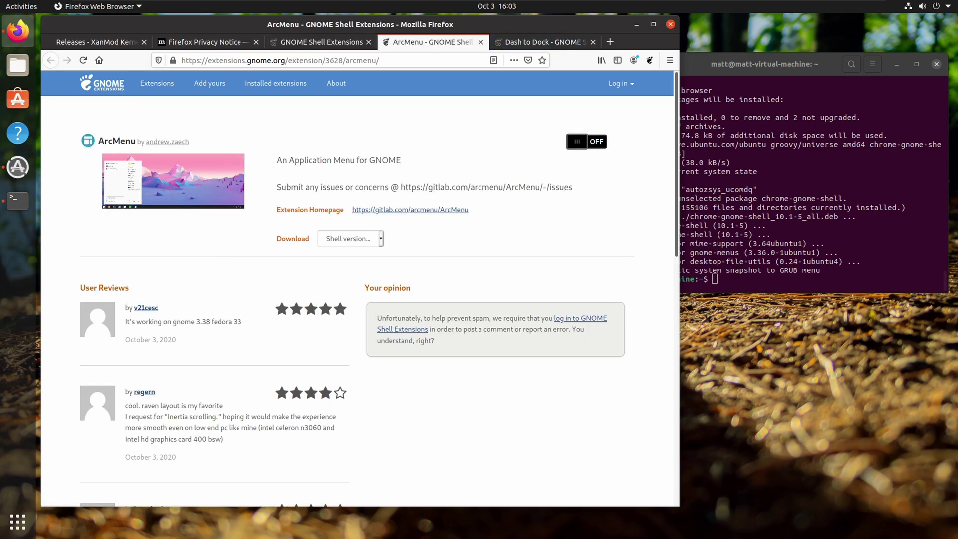
left_click(586, 142)
left_click(541, 301)
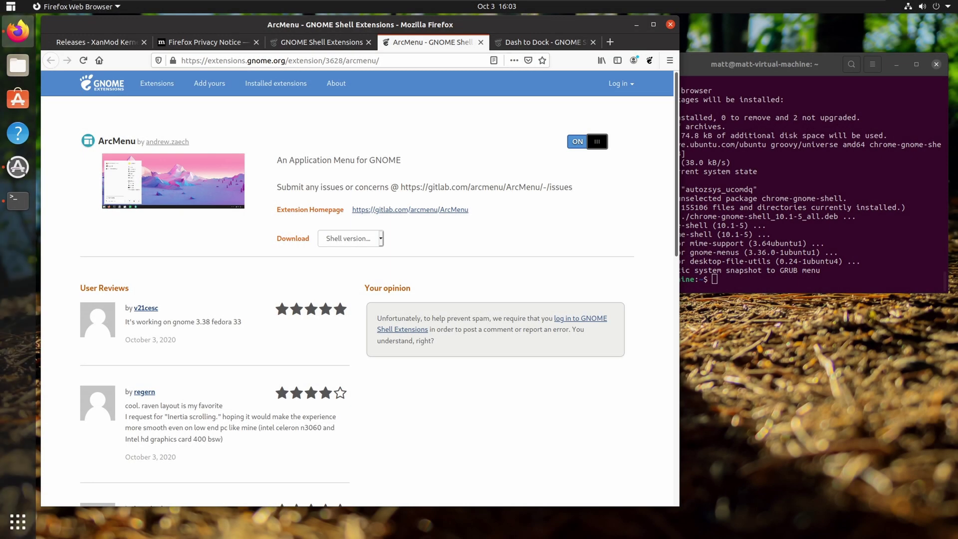
key("ctrl+Tab")
left_click(587, 141)
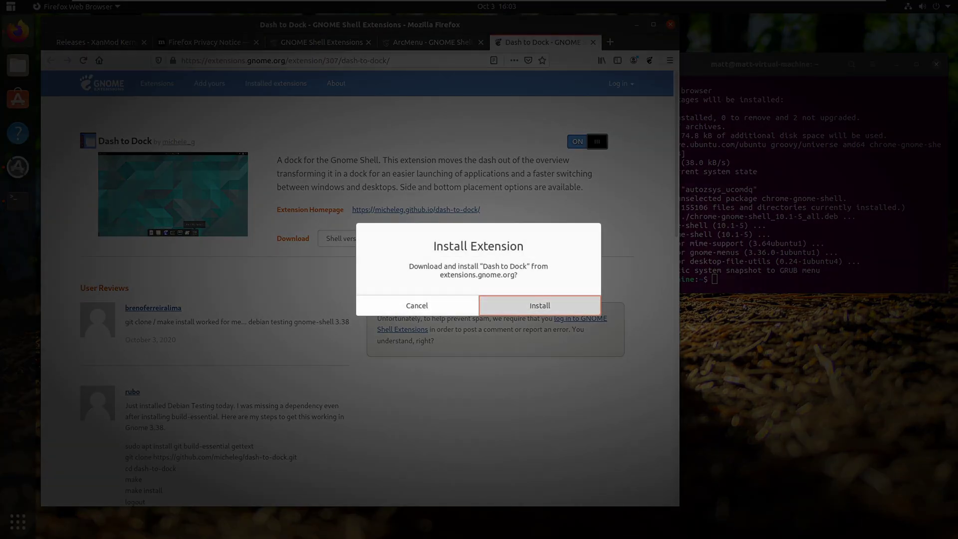
left_click(540, 305)
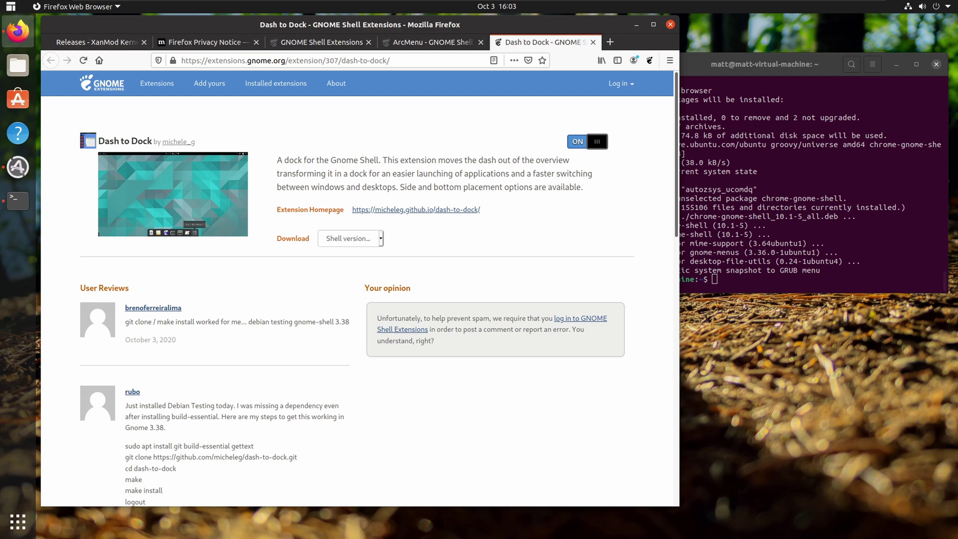
Step: Install the tweak tool in the terminal with sudo apt install gnome-tweak-tool and accept the package installation
key("alt+Tab")
key("Up")
key("BackSpace")
key("BackSpace")
key("BackSpace")
key("BackSpace")
key("BackSpace")
key("BackSpace")
key("BackSpace")
key("BackSpace")
key("BackSpace")
key("BackSpace")
key("BackSpace")
key("BackSpace")
key("BackSpace")
key("BackSpace")
key("BackSpace")
key("BackSpace")
key("BackSpace")
key("BackSpace")
key("BackSpace")
key("BackSpace")
type("l gnome-tweak")
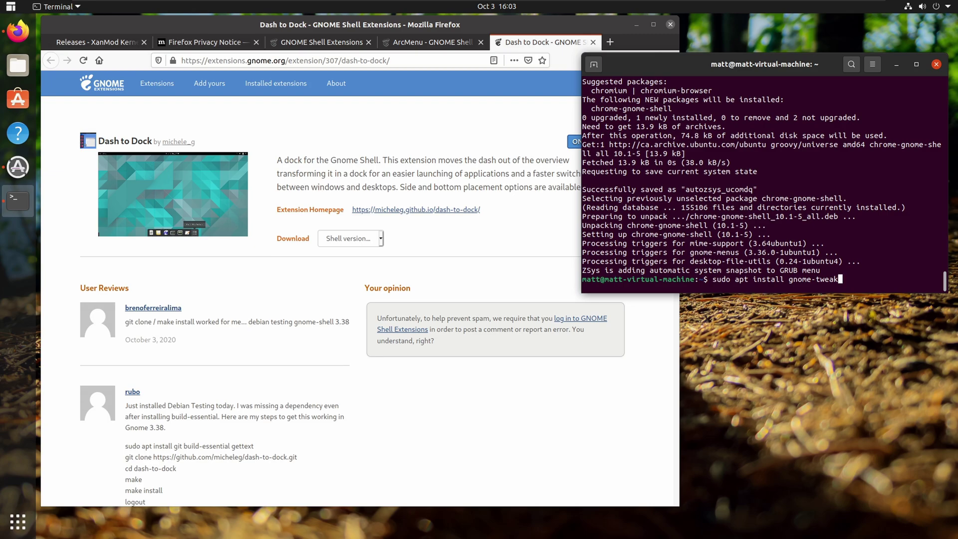
type("-tool")
key("Return")
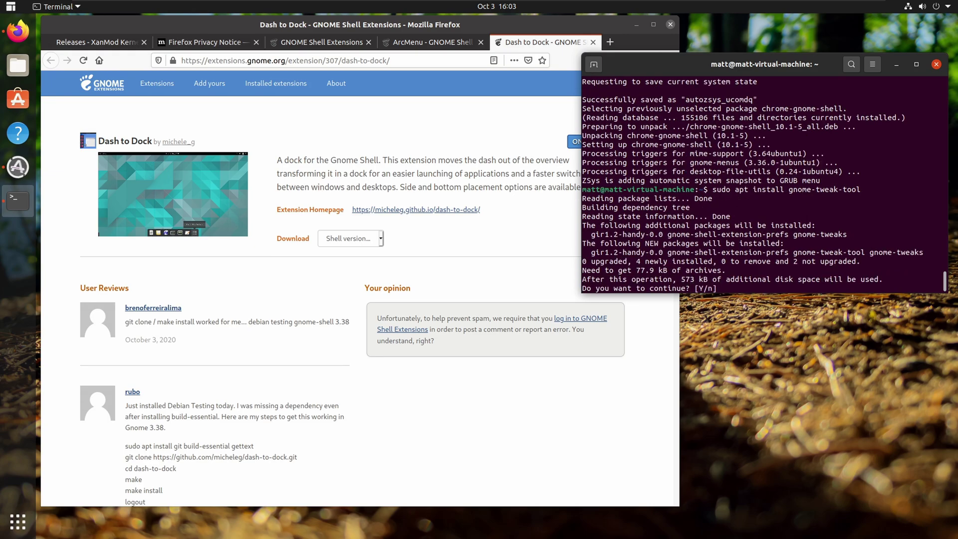
key("Return")
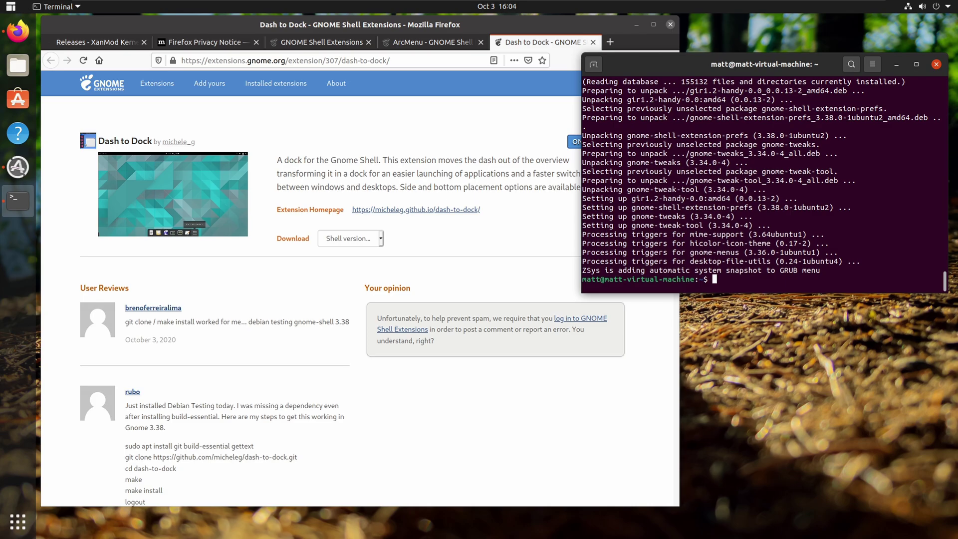
Step: Launch Tweaks and open the settings of the Dash to Dock extension
key("super")
type("tweak")
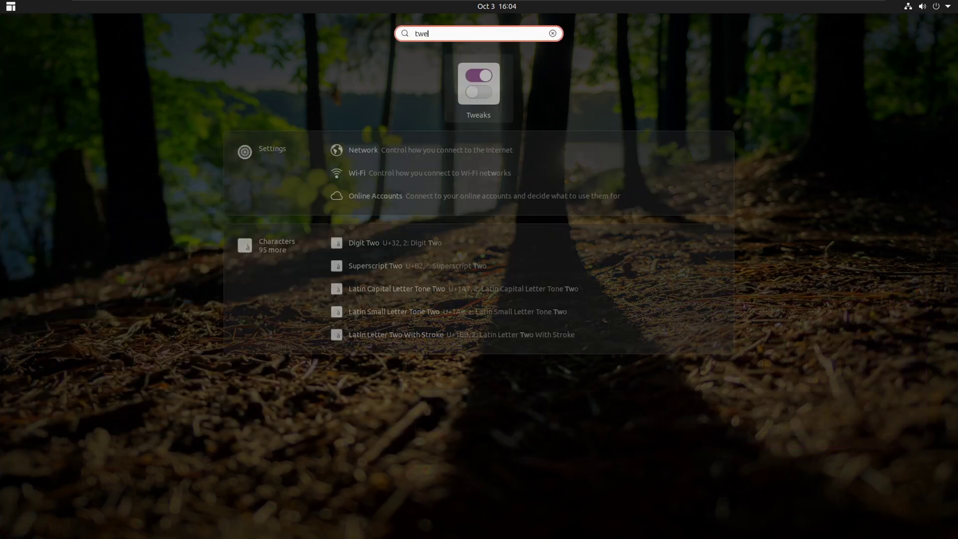
key("Return")
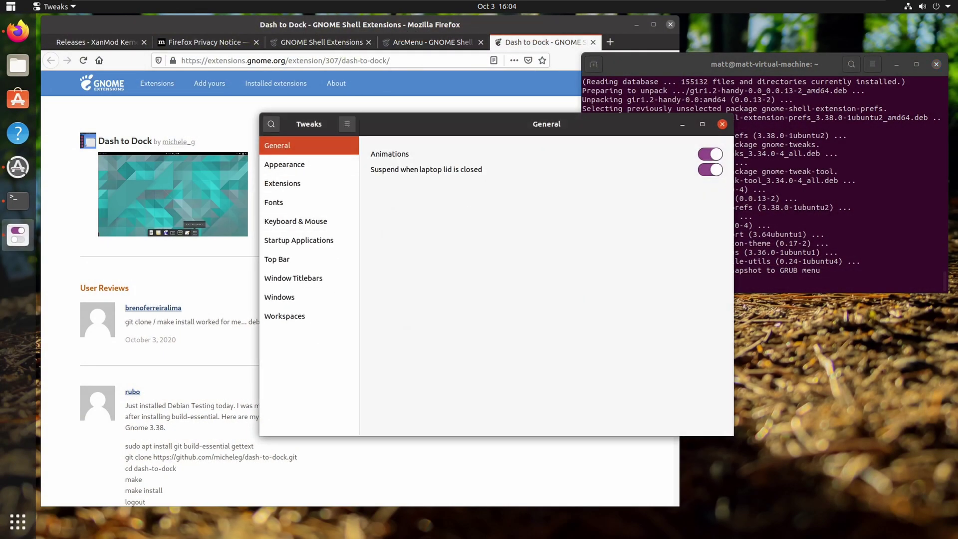
left_click(310, 183)
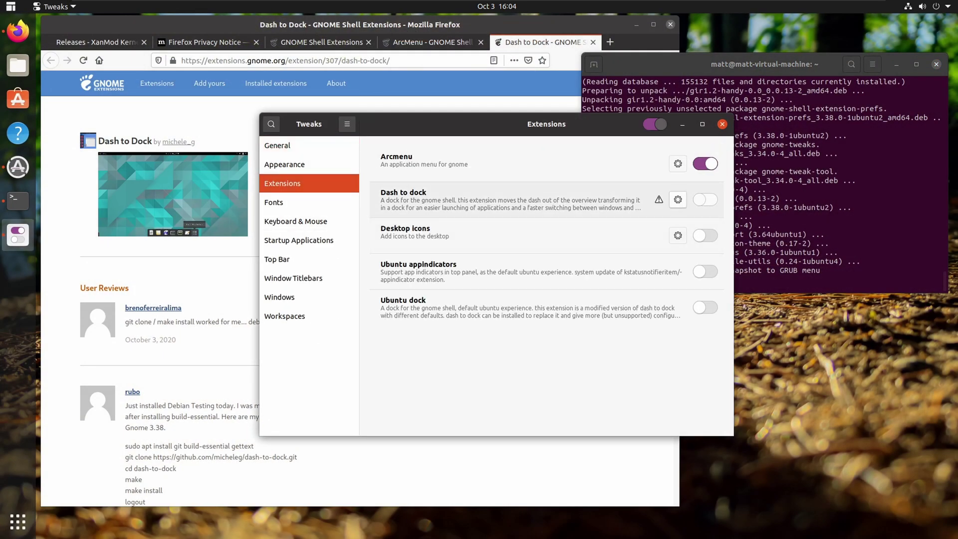
left_click(678, 200)
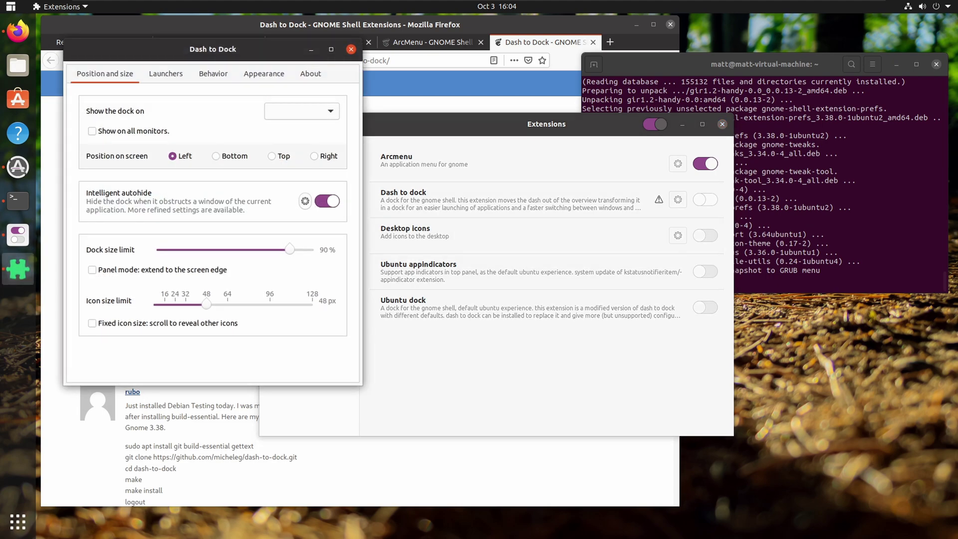
Step: Place the dock at the bottom of the screen with panel mode off and an icon size limit of 39 px
left_click(216, 156)
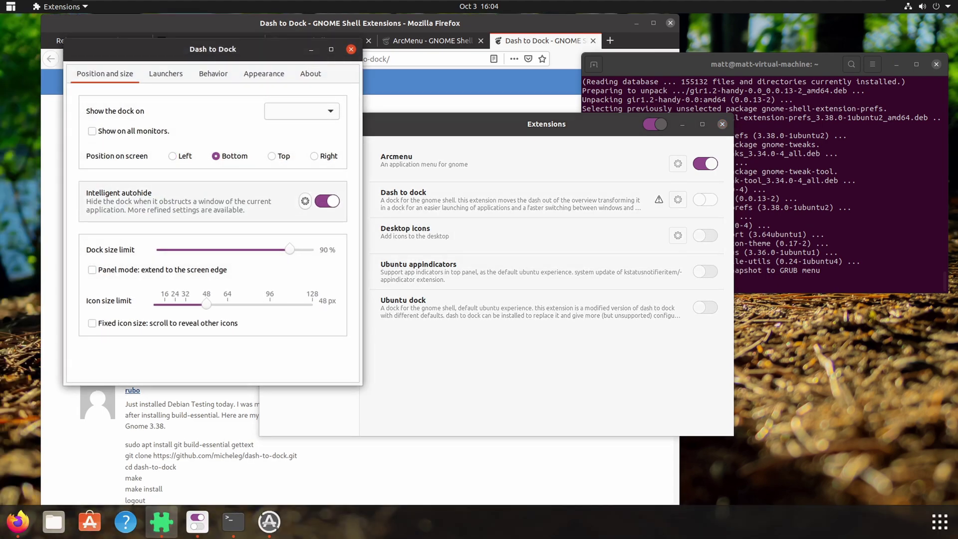
left_click(92, 270)
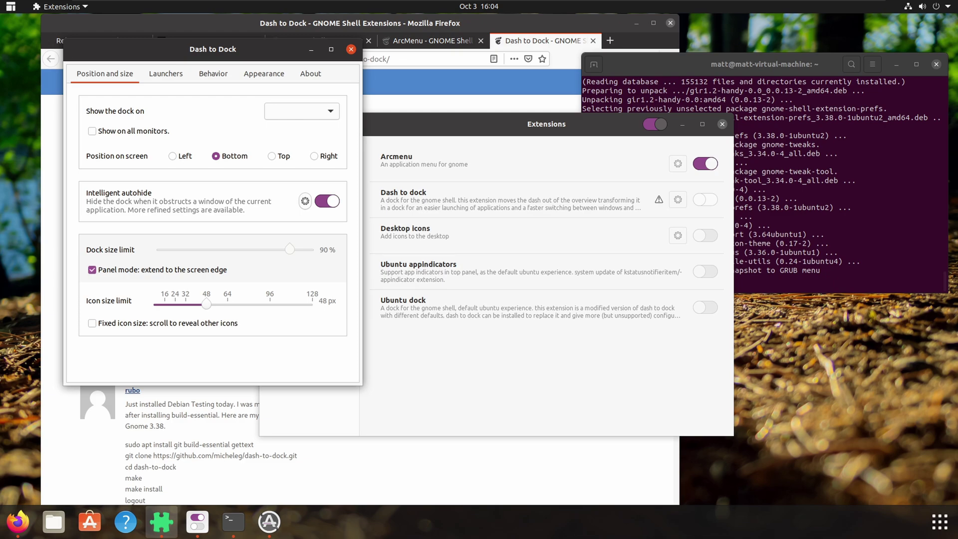
left_click(93, 270)
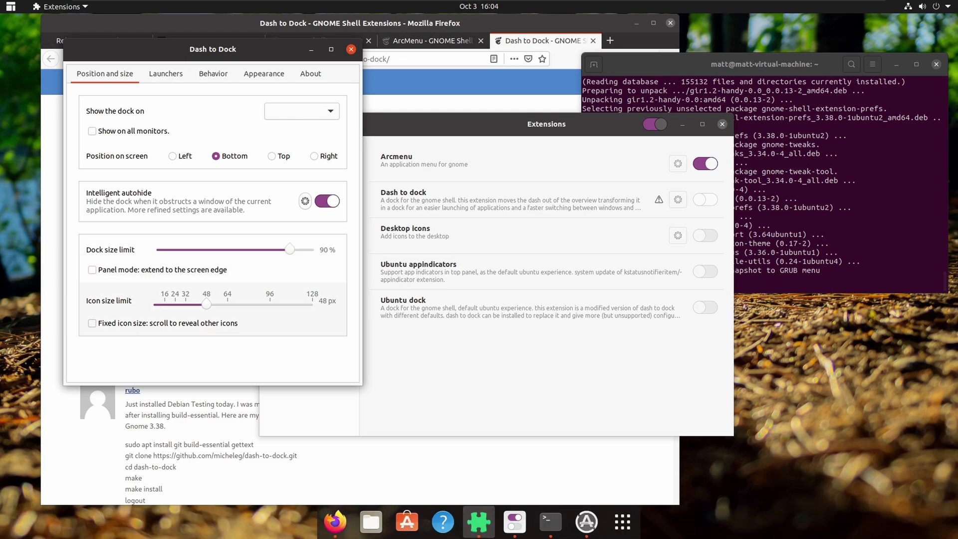
left_click_drag(207, 304, 195, 304)
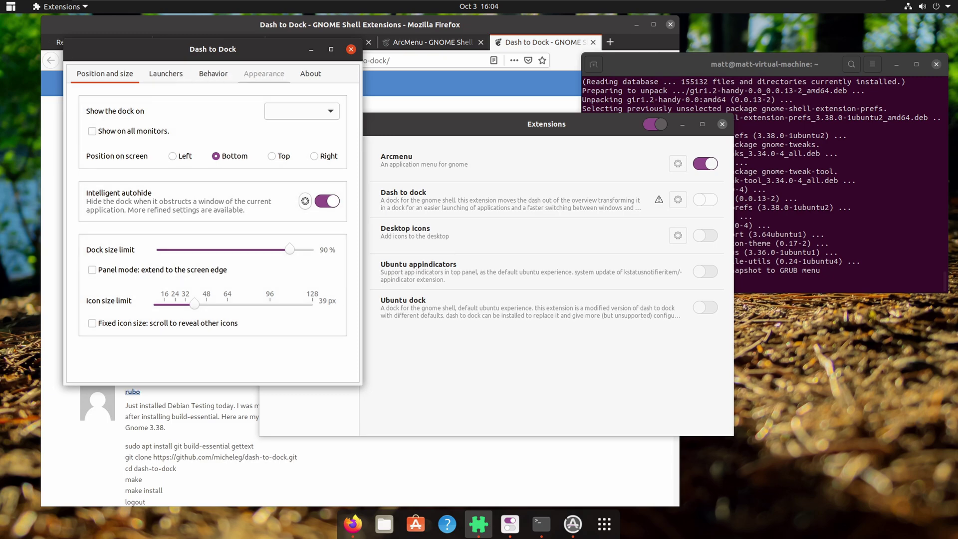
Step: Turn off the dock's Applications icon, trash can, and mounted volumes and devices
left_click(213, 73)
left_click(166, 74)
left_click(327, 214)
left_click(327, 273)
left_click(327, 300)
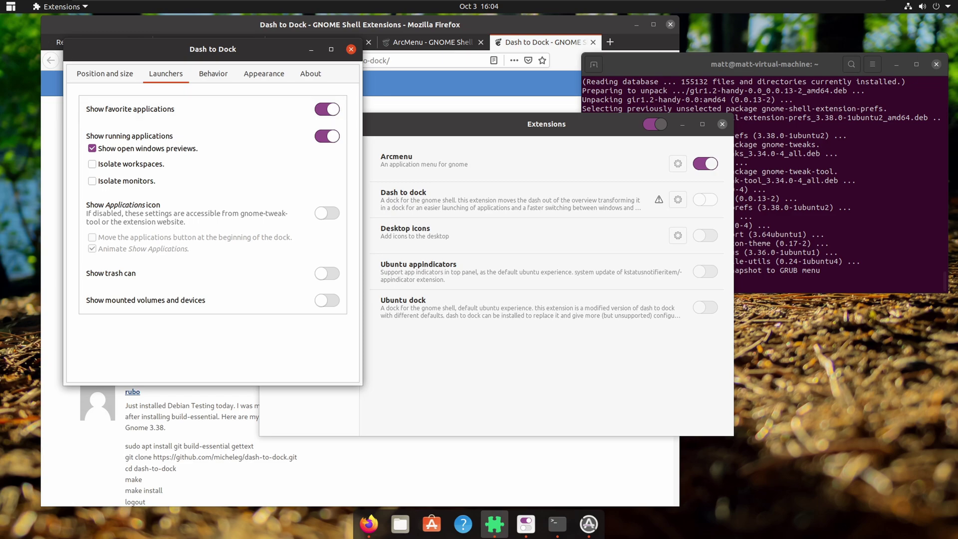
Step: Shrink the dash and give it a fixed background opacity of 29%, leaving straight corners off, and close Tweaks
left_click(265, 73)
left_click(327, 173)
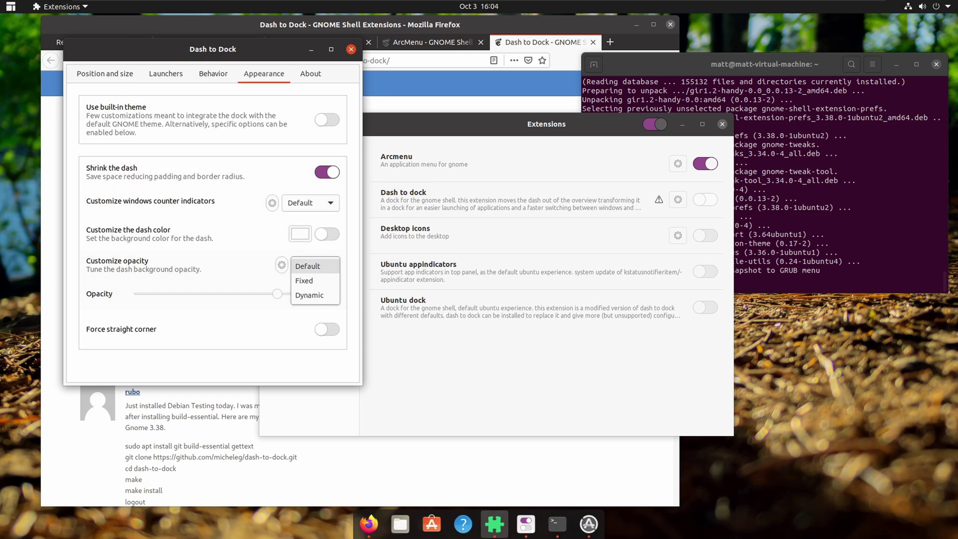
left_click(315, 264)
left_click(305, 280)
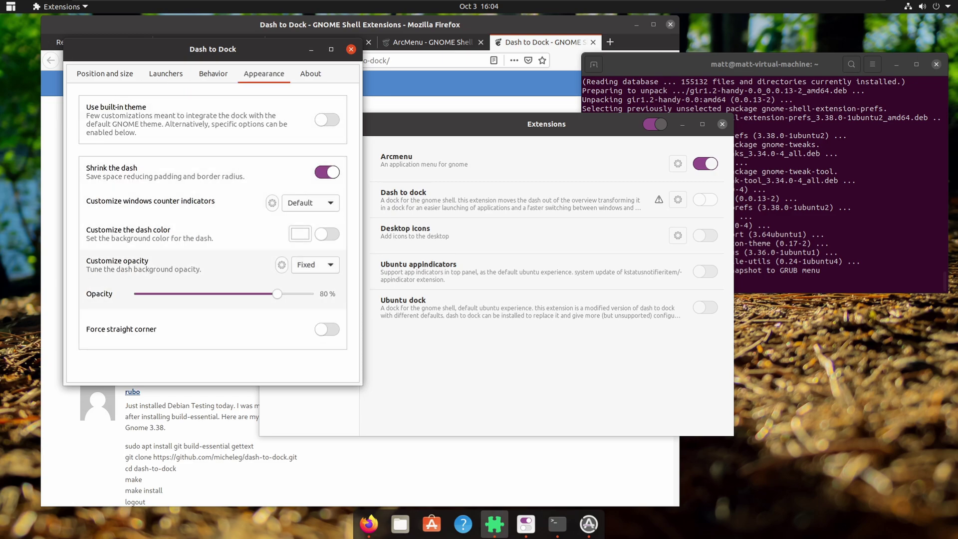
left_click_drag(277, 294, 186, 294)
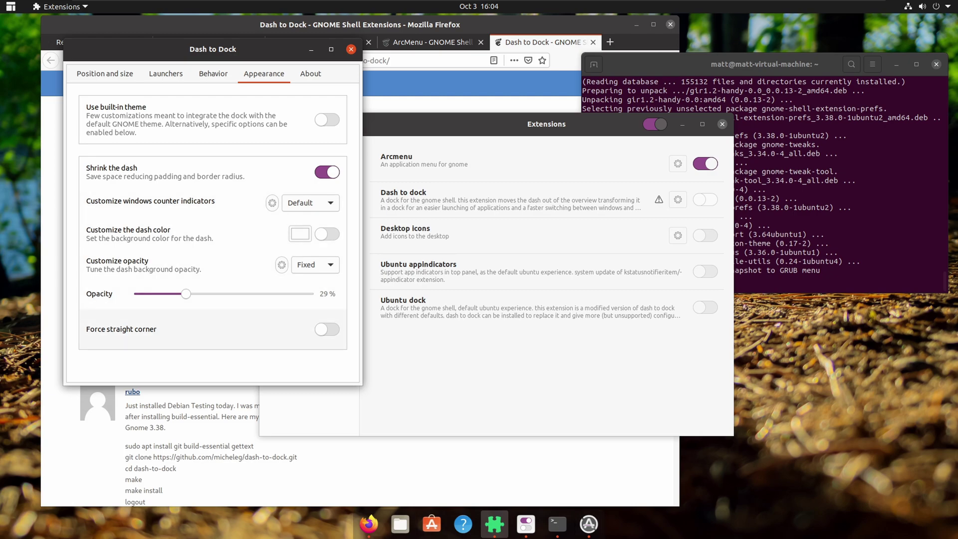
left_click(327, 329)
left_click(327, 329)
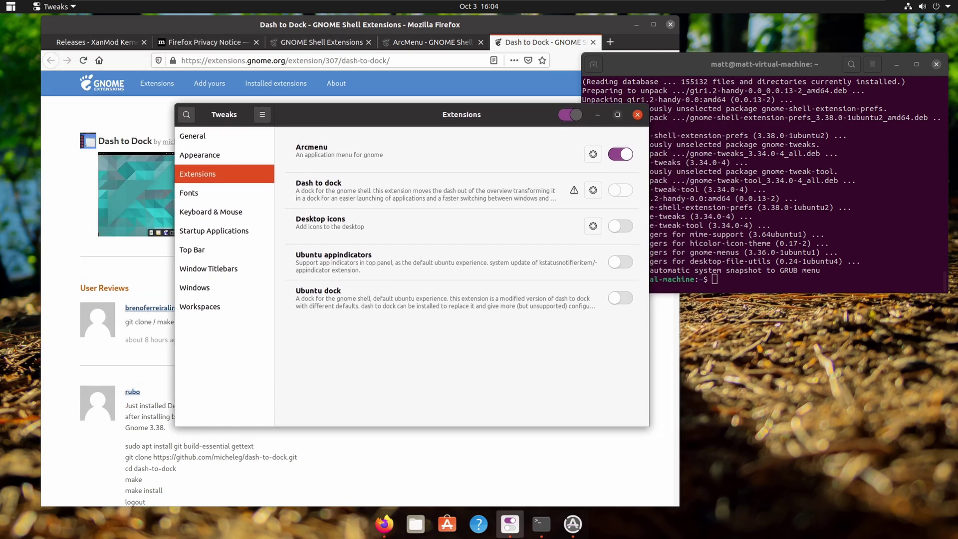
key("alt+F4")
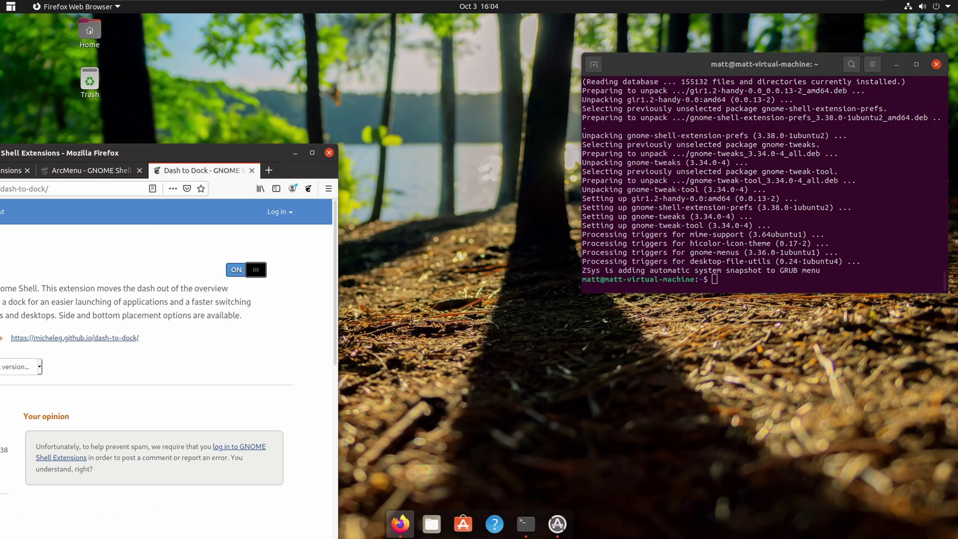
Step: Search the extensions site in Firefox for gnome tran and open Transparent GNOME panel in a new tab
left_click_drag(253, 247, 594, 116)
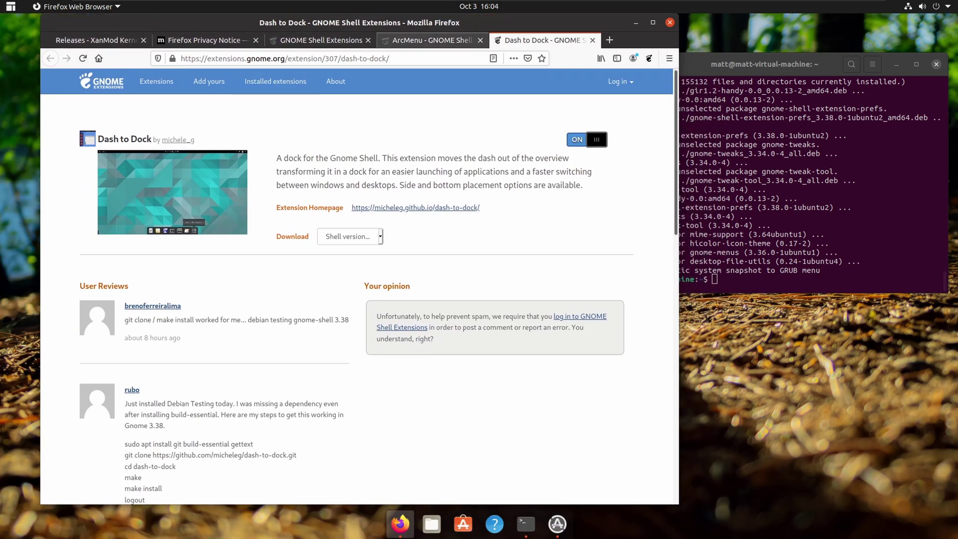
left_click(320, 40)
left_click_drag(200, 143, 98, 143)
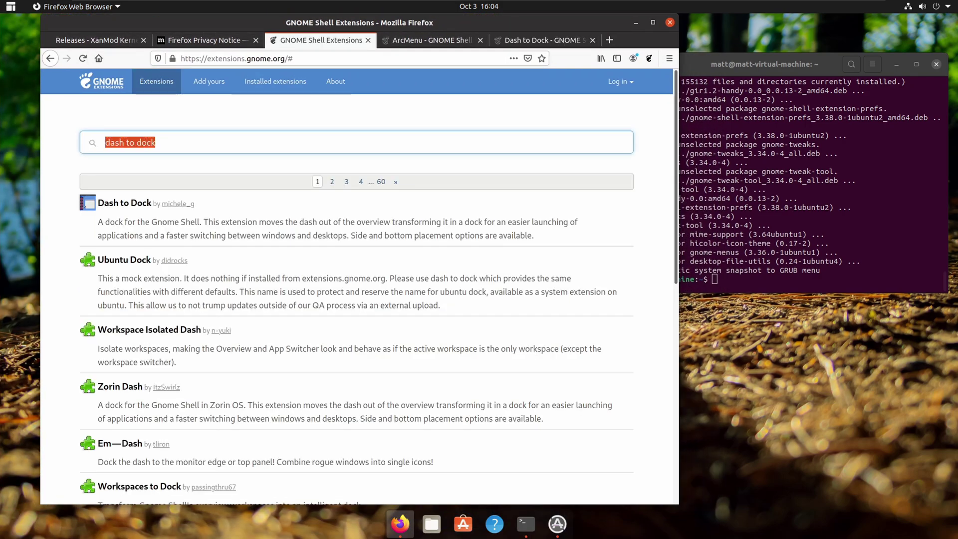
type("gnome ty")
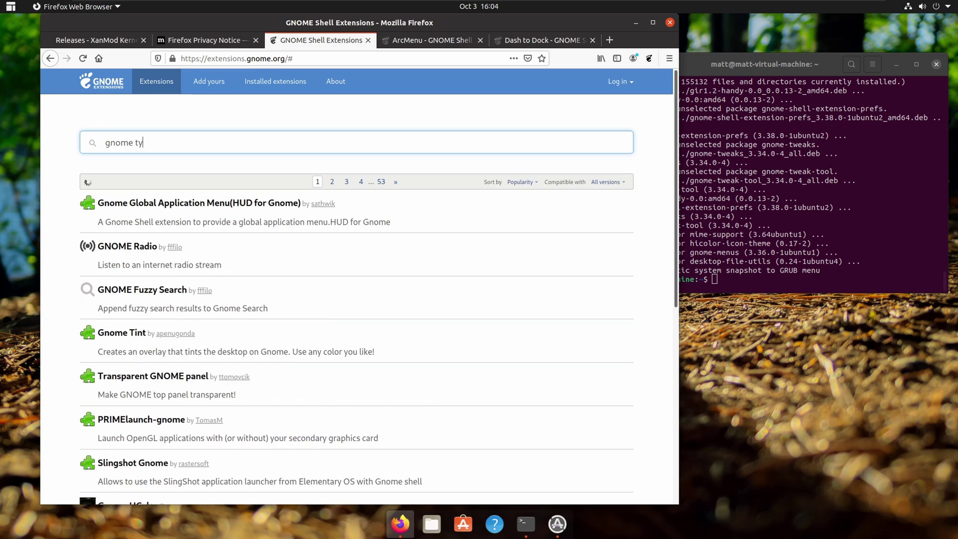
key("BackSpace")
type("ran")
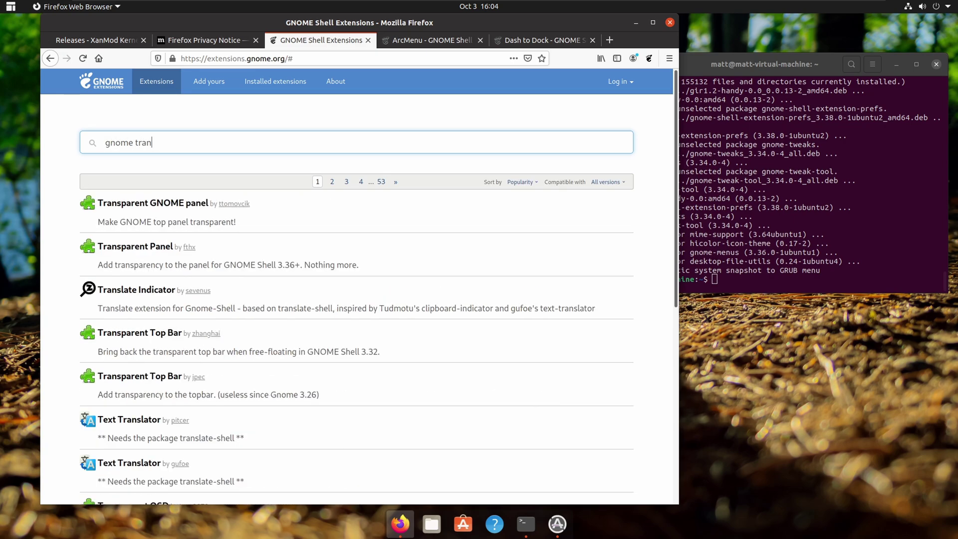
right_click(151, 201)
left_click(189, 208)
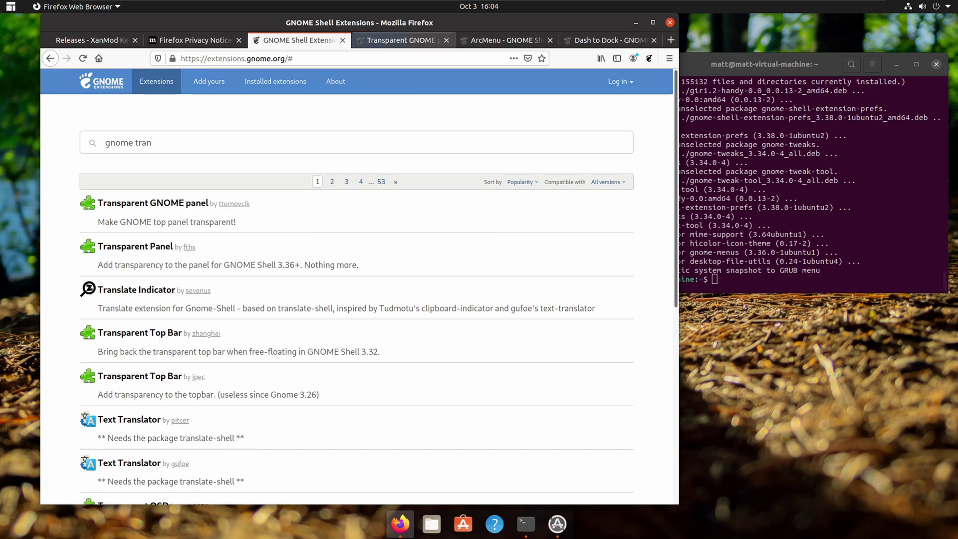
Step: Install the Transparent GNOME panel extension and close the browser with all its tabs
left_click(399, 41)
left_click(586, 139)
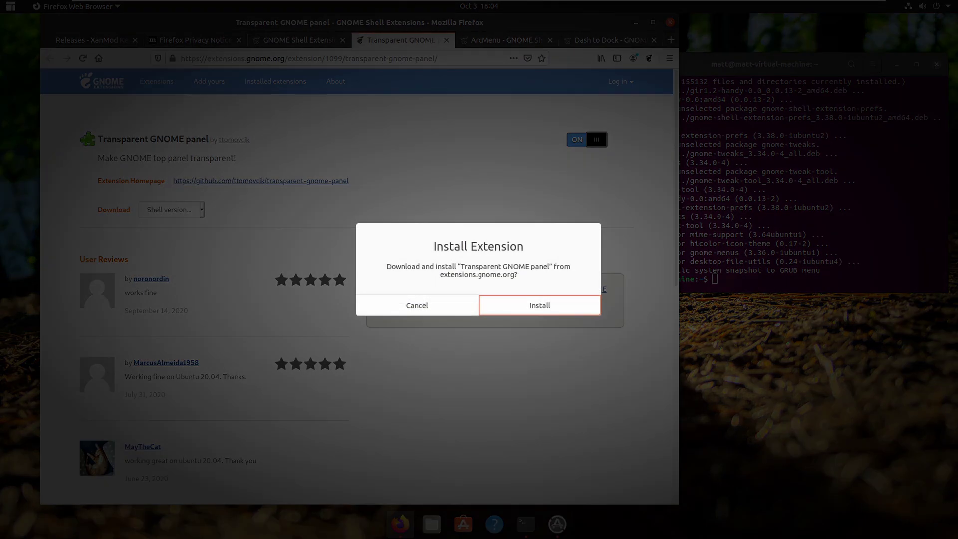
left_click(539, 305)
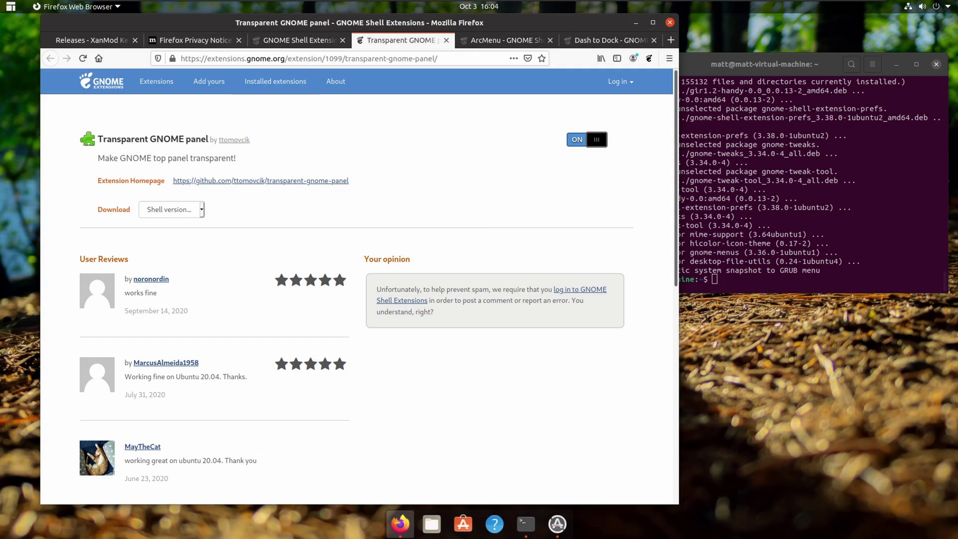
left_click(670, 22)
key("Return")
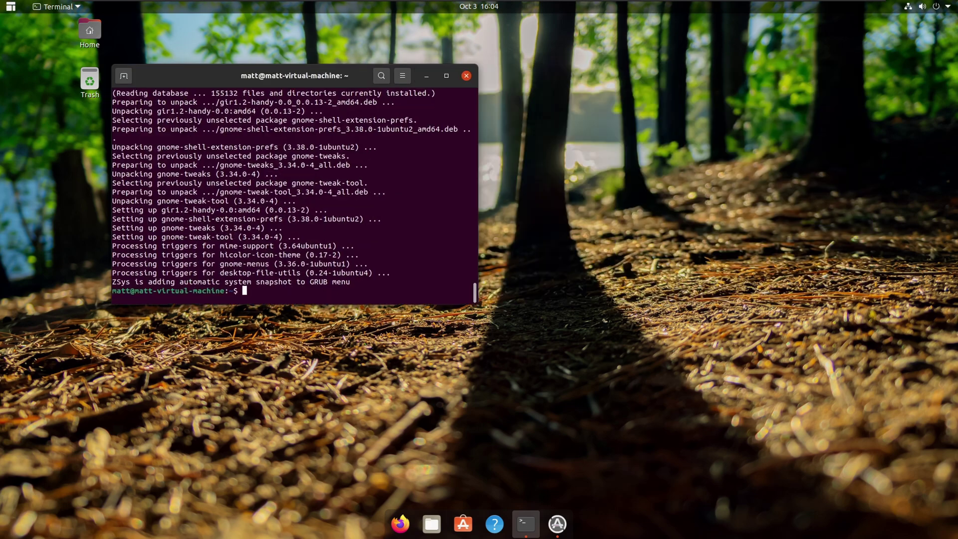
Step: Move the terminal window to the left part of the desktop and close the Software Updater
left_click_drag(294, 76, 217, 162)
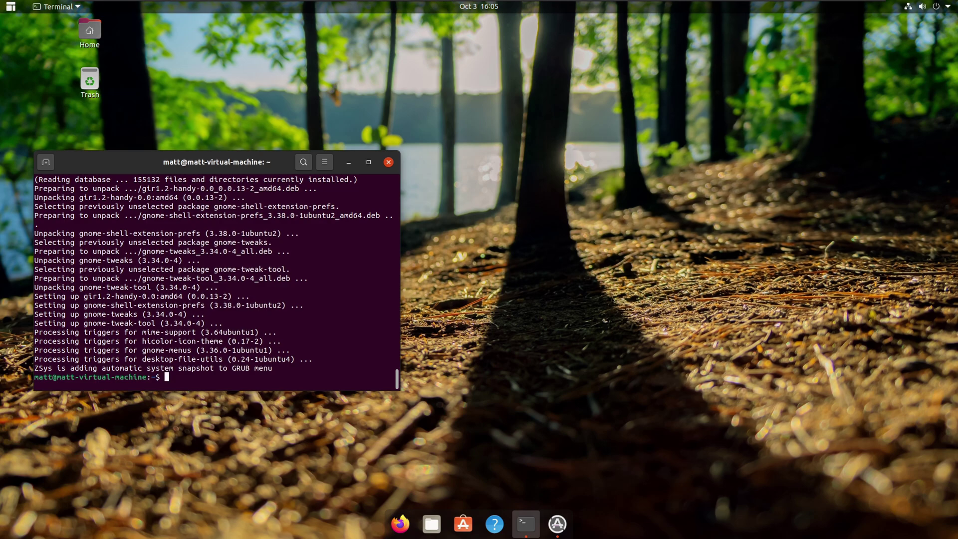
left_click(553, 216)
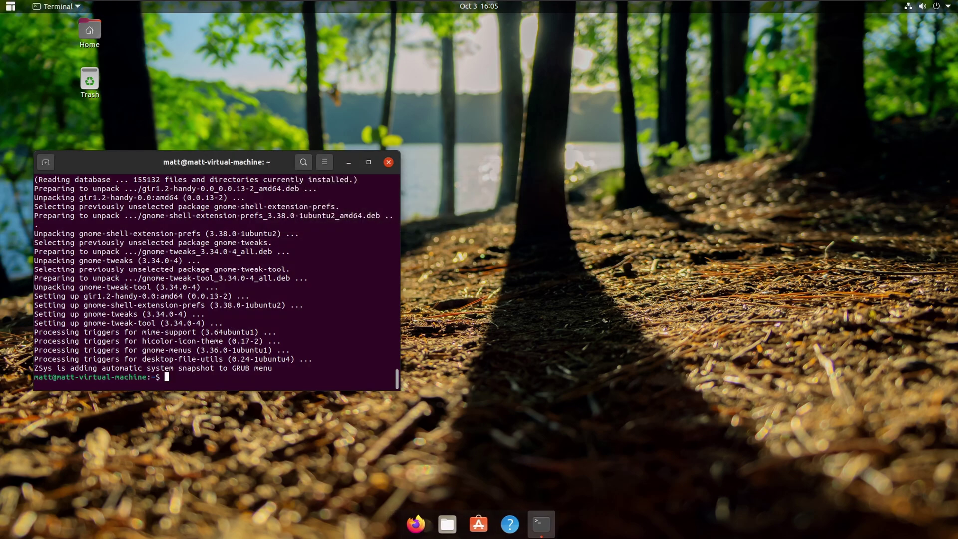